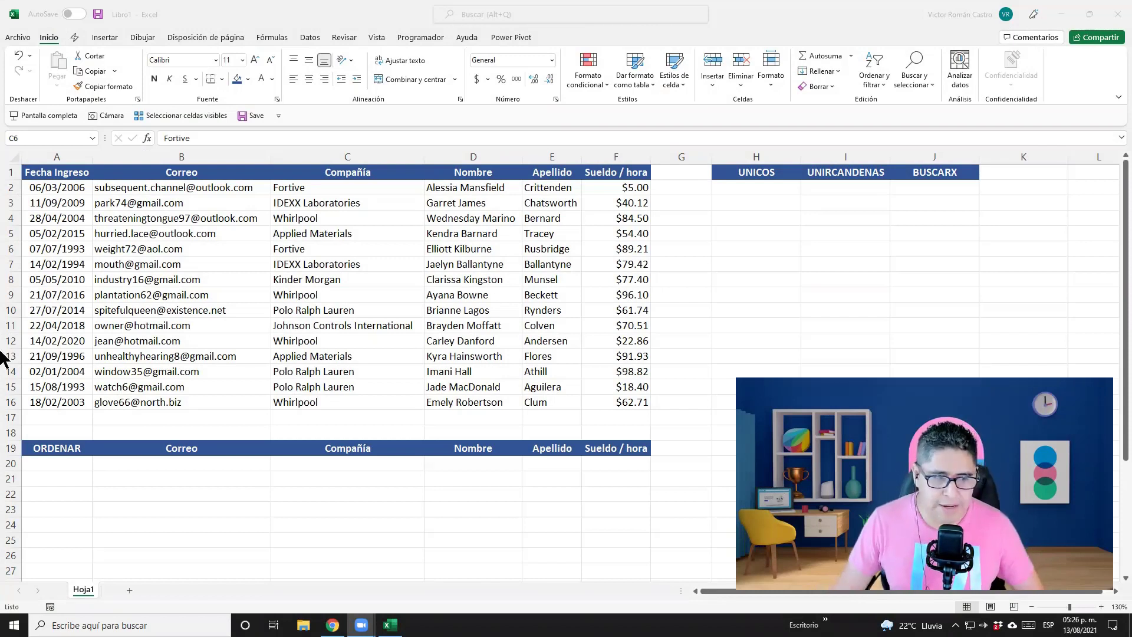
# Check the extent of the Fecha Ingreso and Correo columns by selecting them down to row 16
pyautogui.click(164, 249)
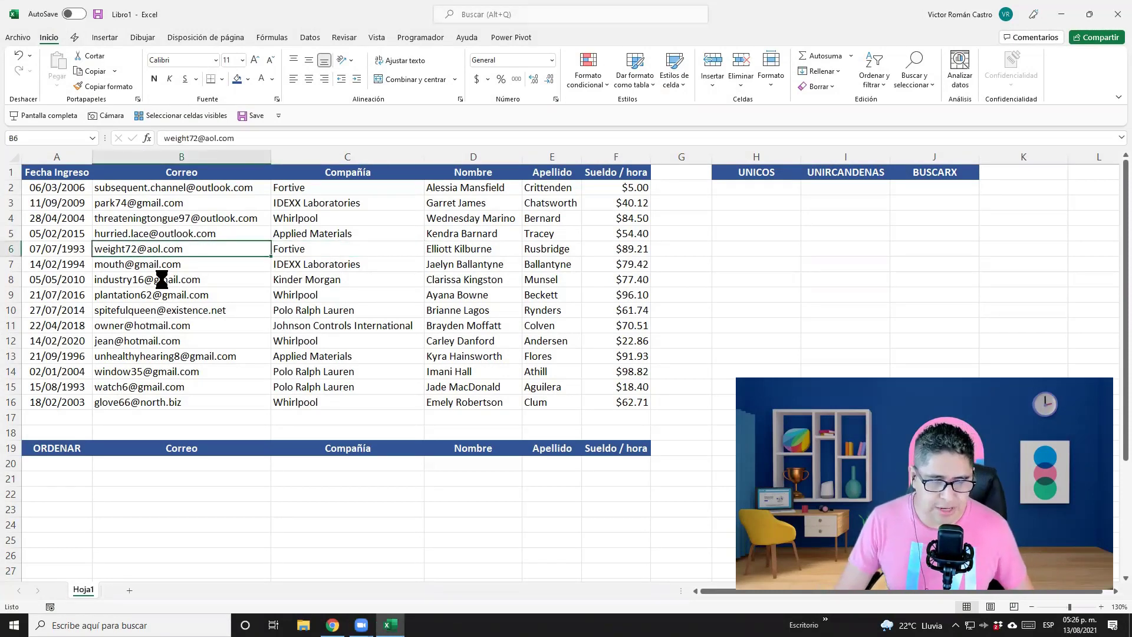
pyautogui.click(153, 292)
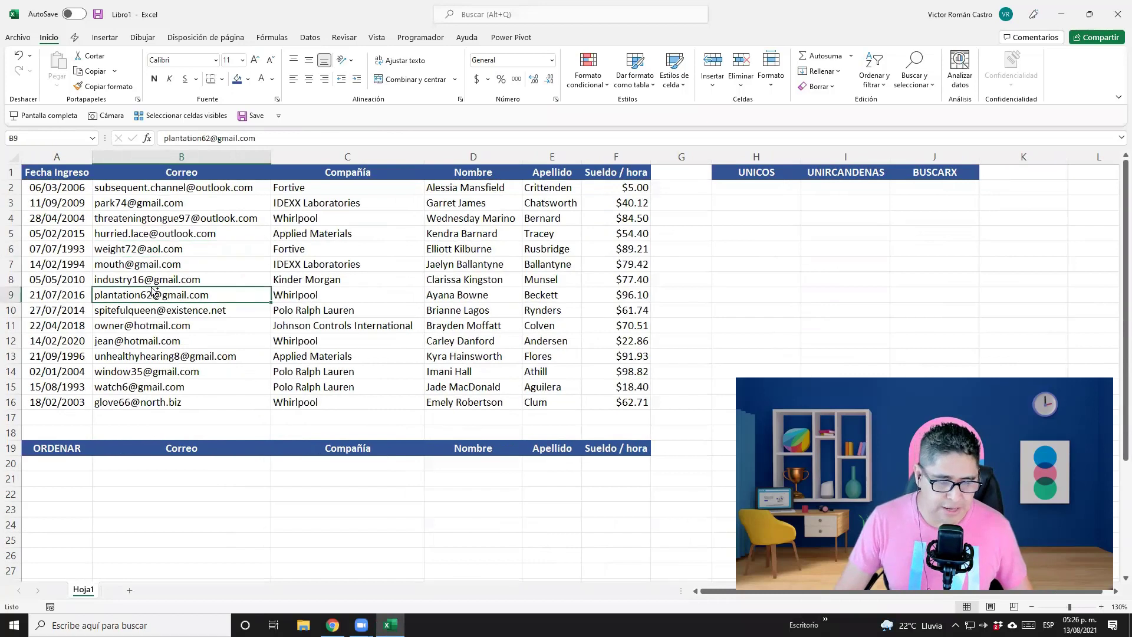
pyautogui.hotkey('ctrl', 'Home')
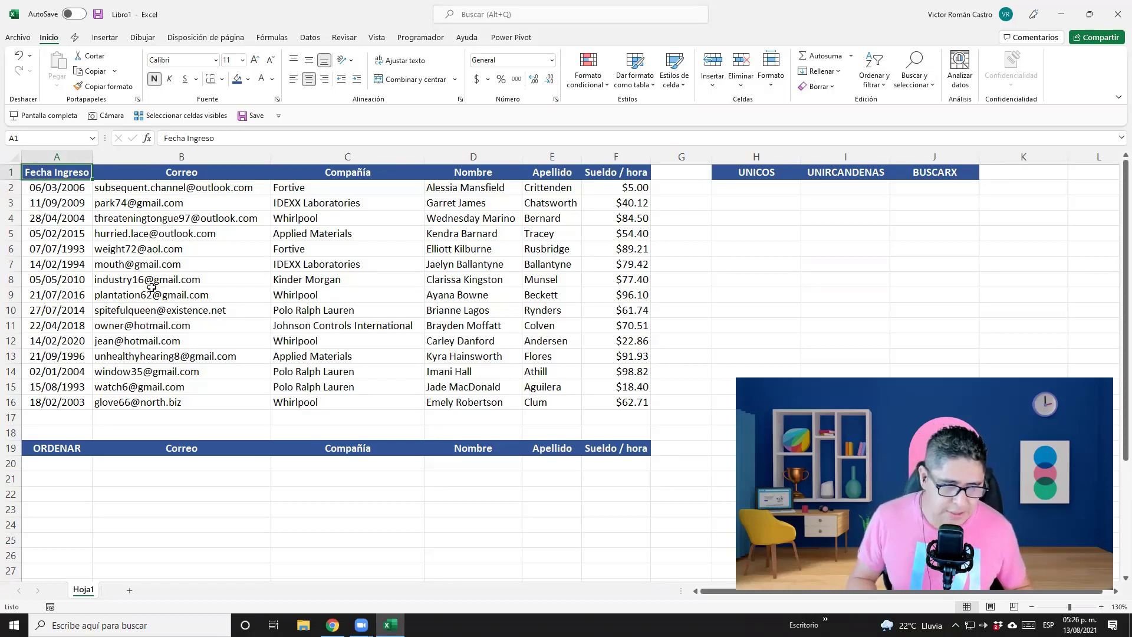
pyautogui.press('Down')
pyautogui.press('Up')
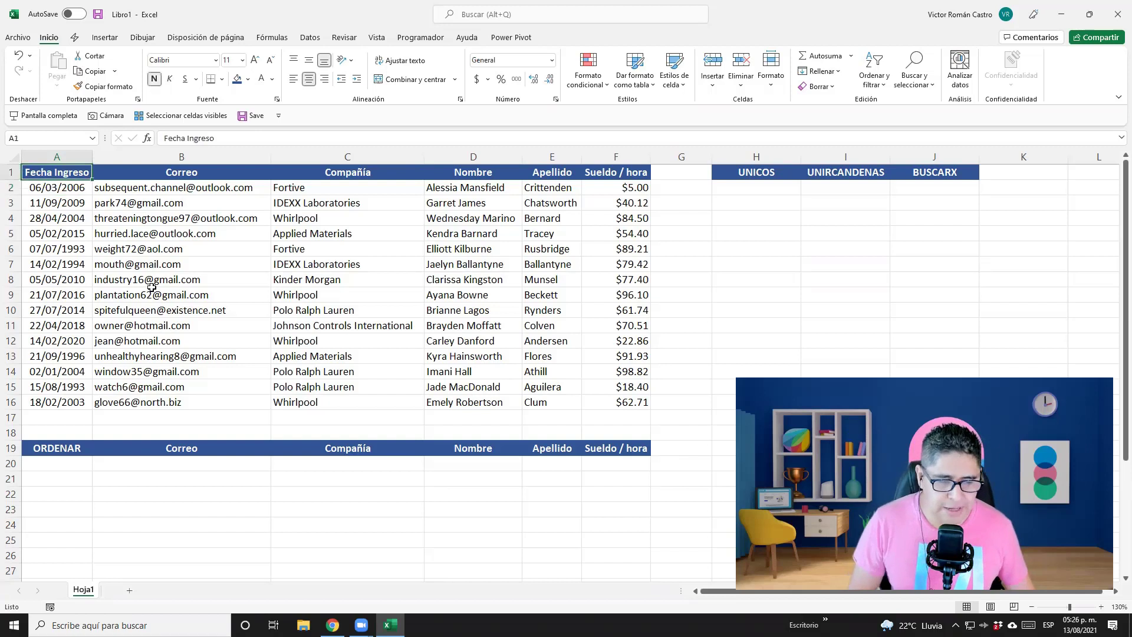
pyautogui.press('Down')
pyautogui.hotkey('ctrl', 'shift', 'Down')
pyautogui.press('Up')
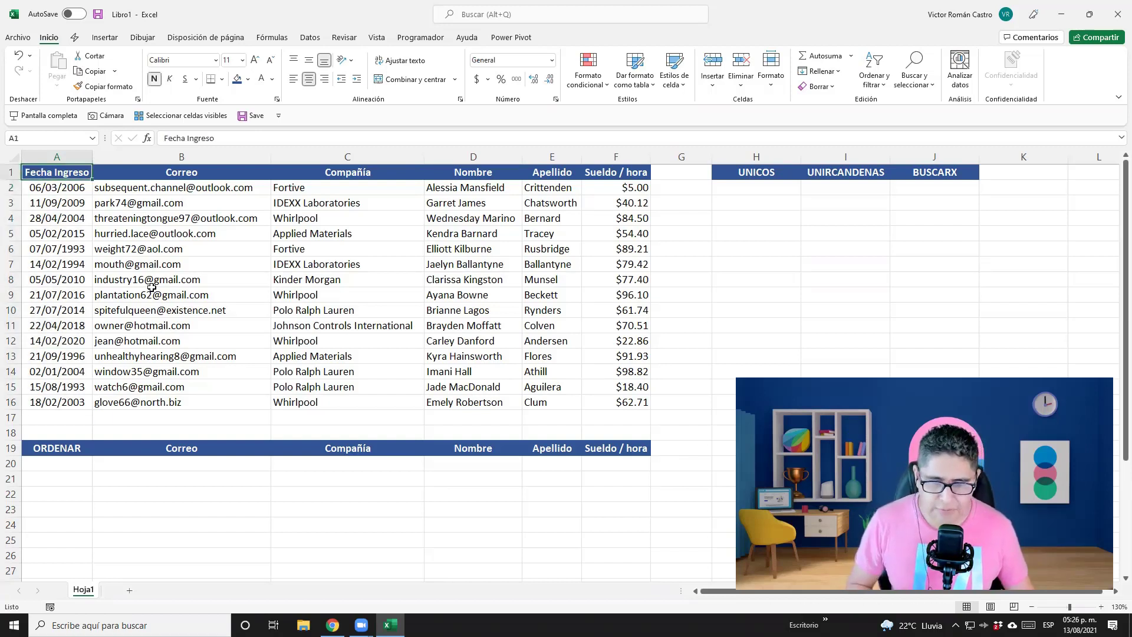
pyautogui.press('Right')
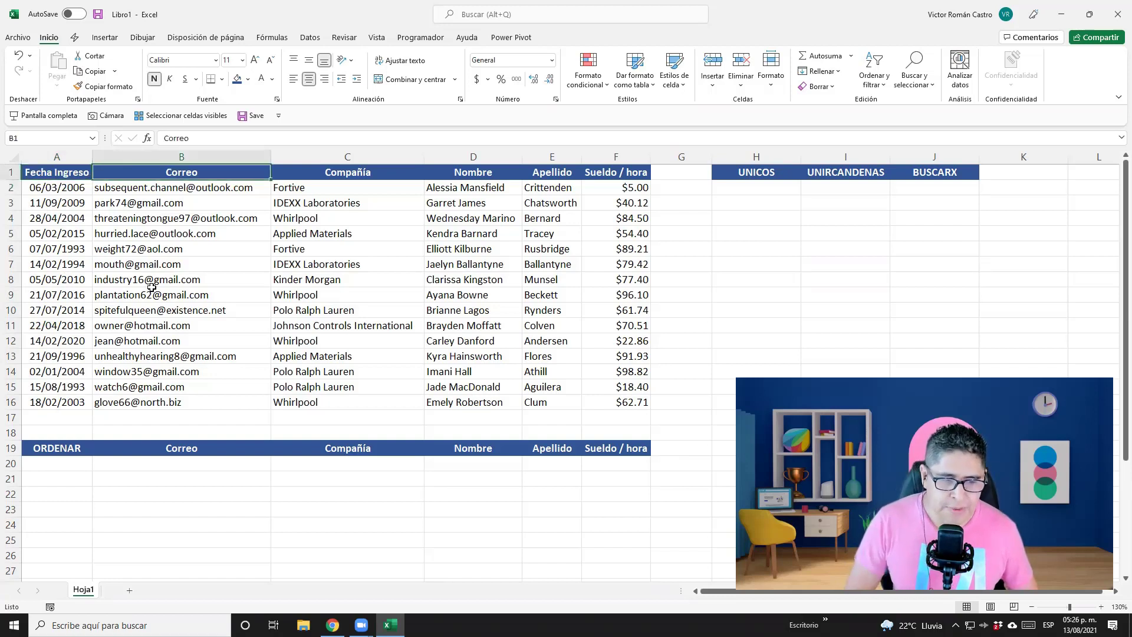
pyautogui.hotkey('ctrl', 'shift', 'Down')
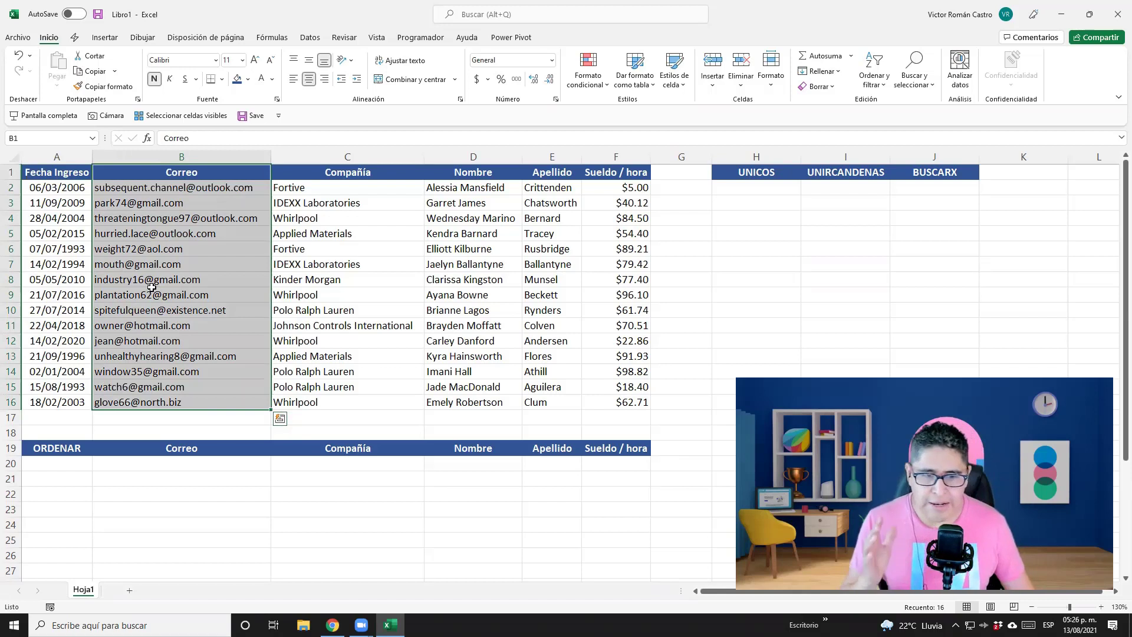
# Select the Compañía, Nombre and Apellido columns down to row 16, ending on the Sueldo / hora header
pyautogui.press('Up')
pyautogui.press('Right')
pyautogui.hotkey('ctrl', 'shift', 'Down')
pyautogui.press('Up')
pyautogui.press('Right')
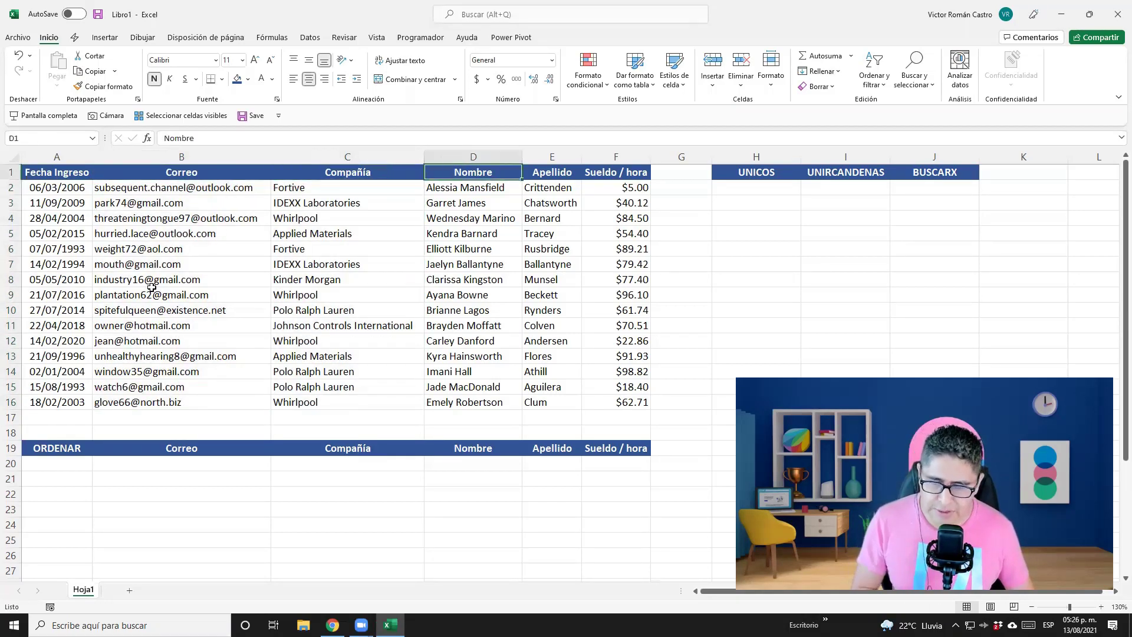
pyautogui.hotkey('ctrl', 'shift', 'Down')
pyautogui.press('Up')
pyautogui.press('Right')
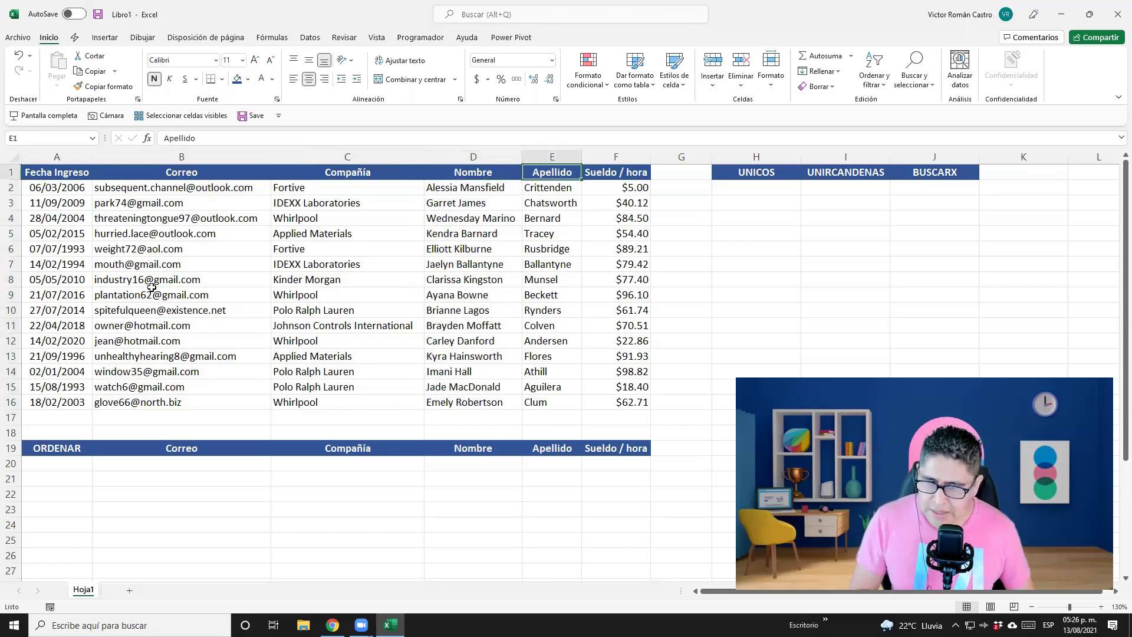
pyautogui.hotkey('ctrl', 'shift', 'Down')
pyautogui.press('Up')
pyautogui.press('Right')
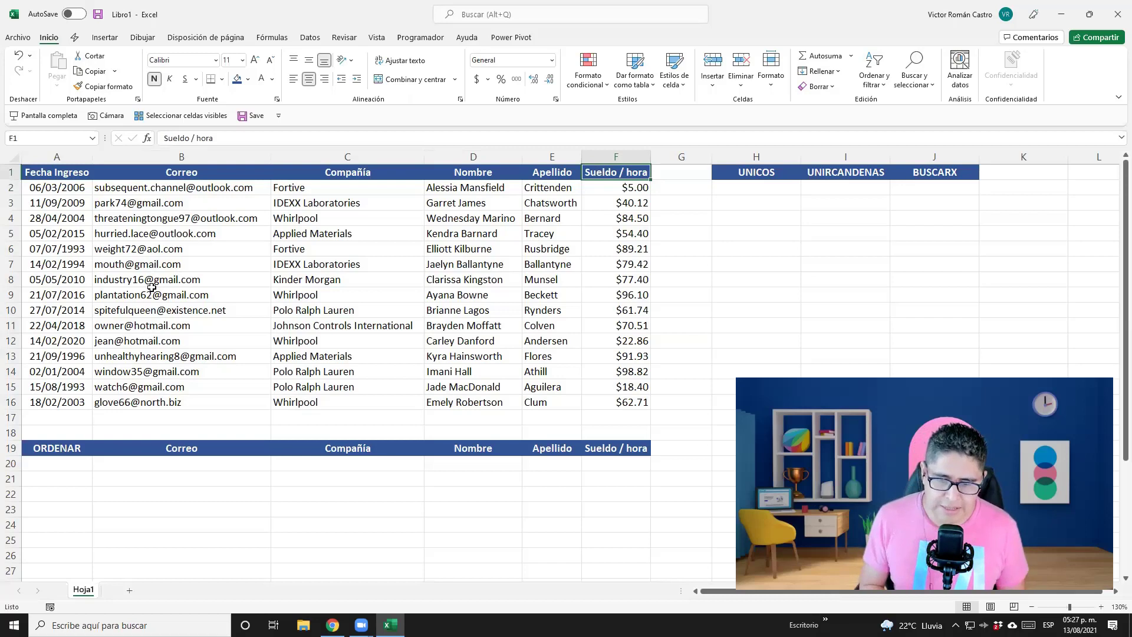
# Enter =F2 in H2 and copy it down to H13
pyautogui.press('Down')
pyautogui.press('Right')
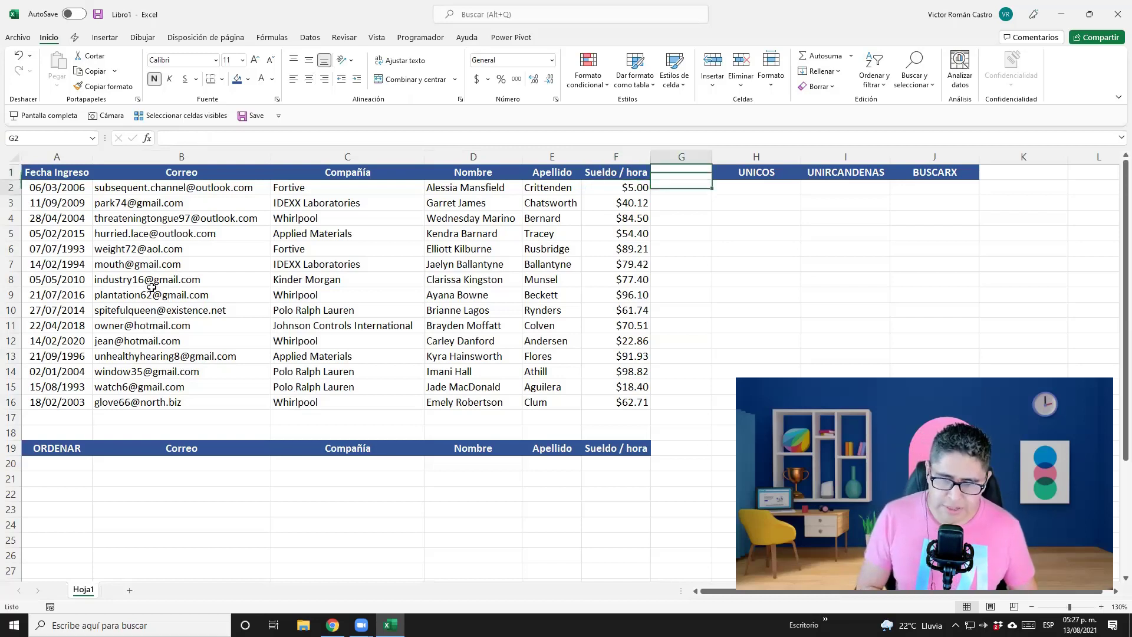
pyautogui.press('Right')
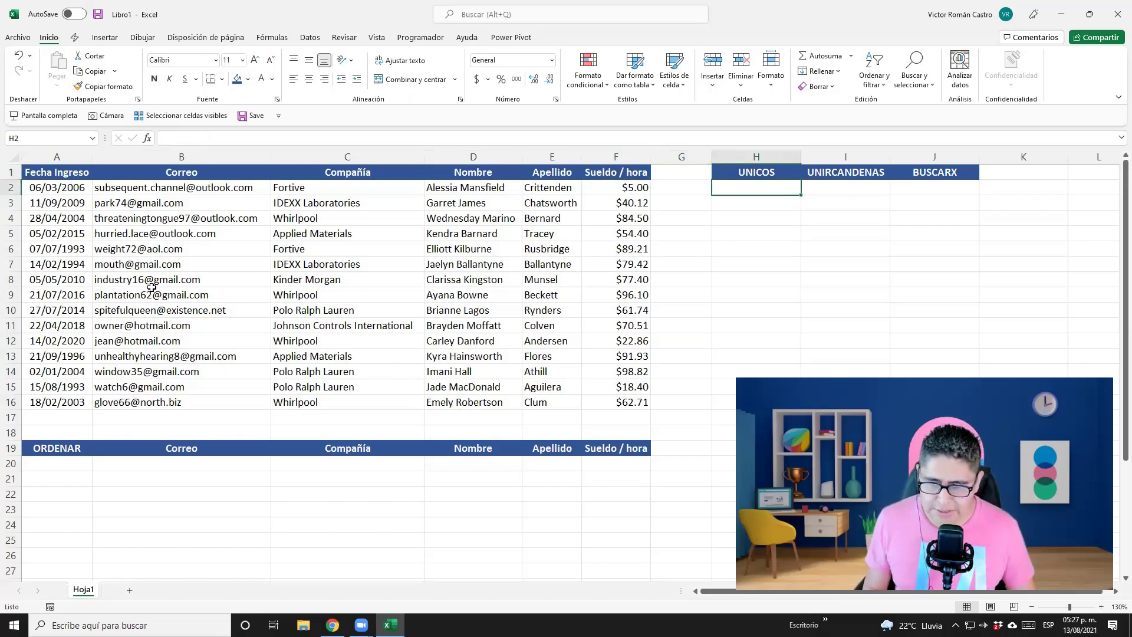
pyautogui.write('=')
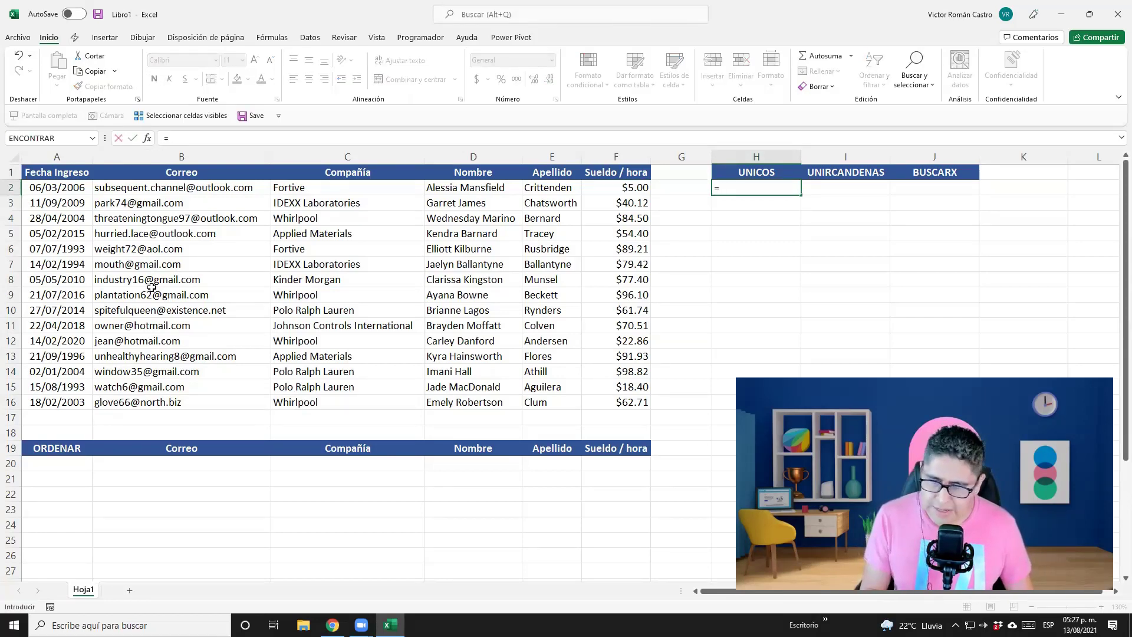
pyautogui.press('Left')
pyautogui.press('Left')
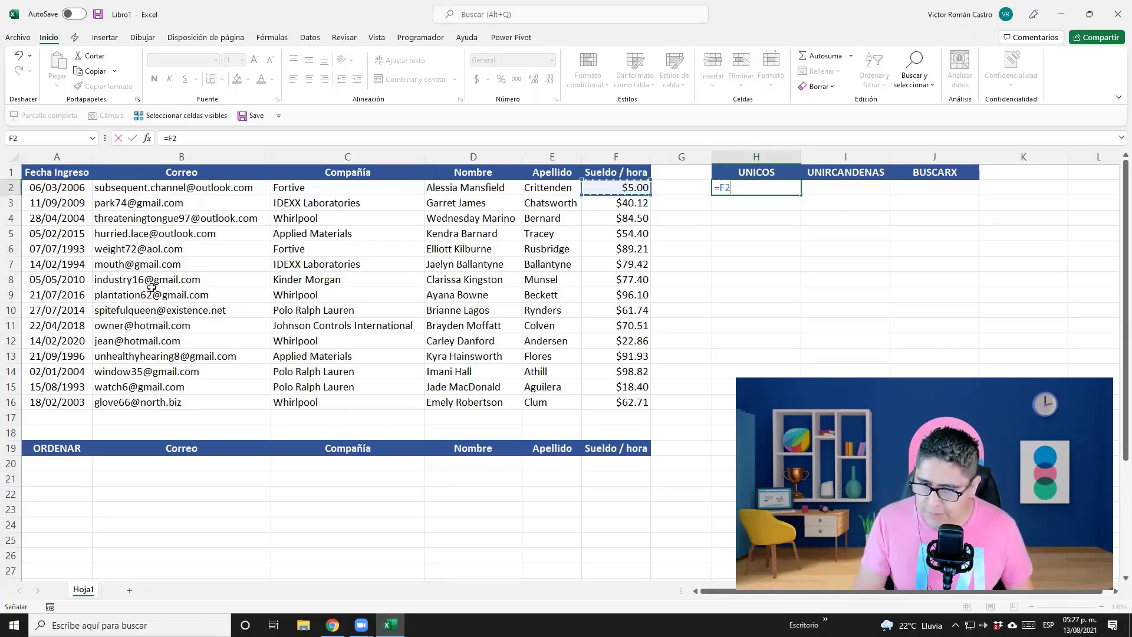
pyautogui.hotkey('ctrl', 'Return')
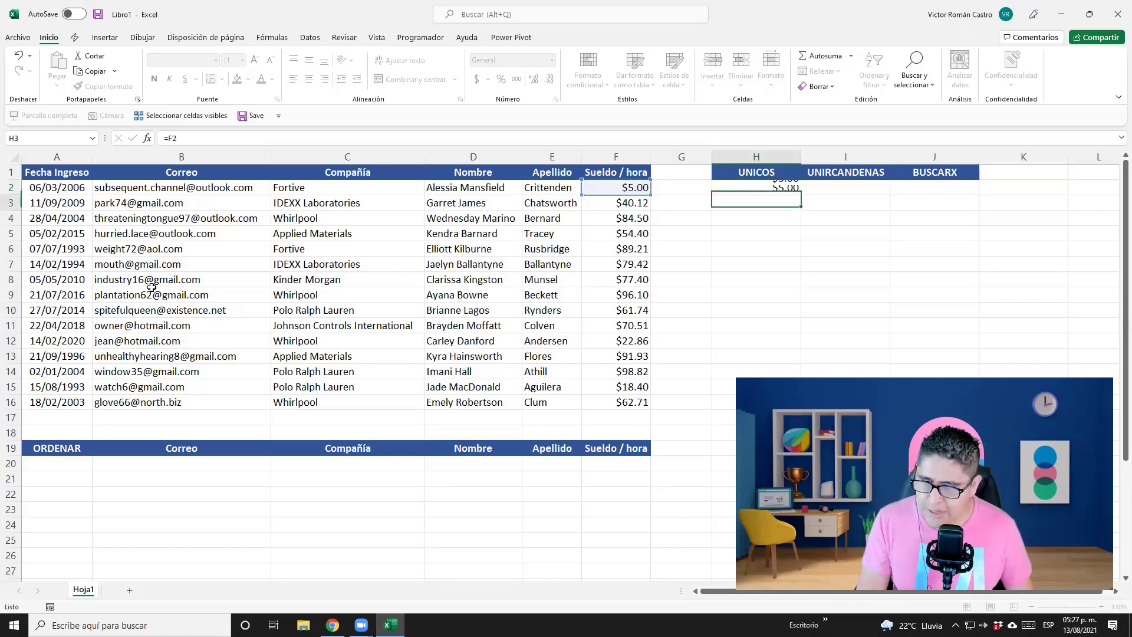
pyautogui.hotkey('ctrl', 'c')
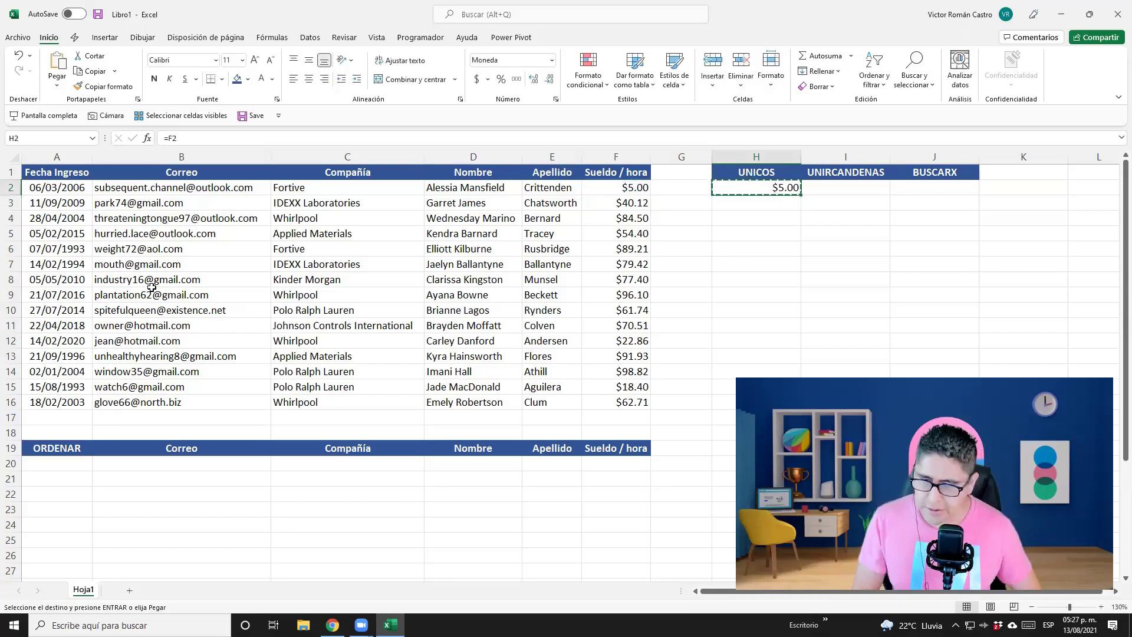
pyautogui.hotkey('shift', 'Down')
pyautogui.hotkey('shift', 'Down')
pyautogui.hotkey('shift', 'Down')
pyautogui.hotkey('shift', 'Down')
pyautogui.hotkey('shift', 'Down')
pyautogui.hotkey('shift', 'Down')
pyautogui.hotkey('shift', 'Down')
pyautogui.hotkey('ctrl', 'v')
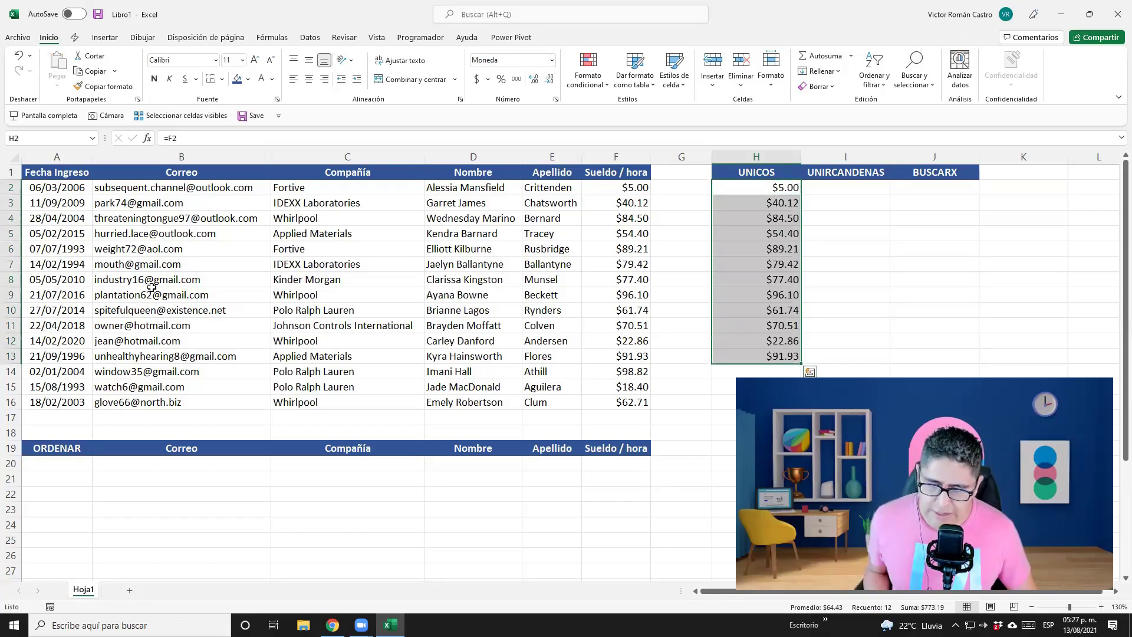
# Check each copied formula in column H, then undo the copied block
pyautogui.press('F2')
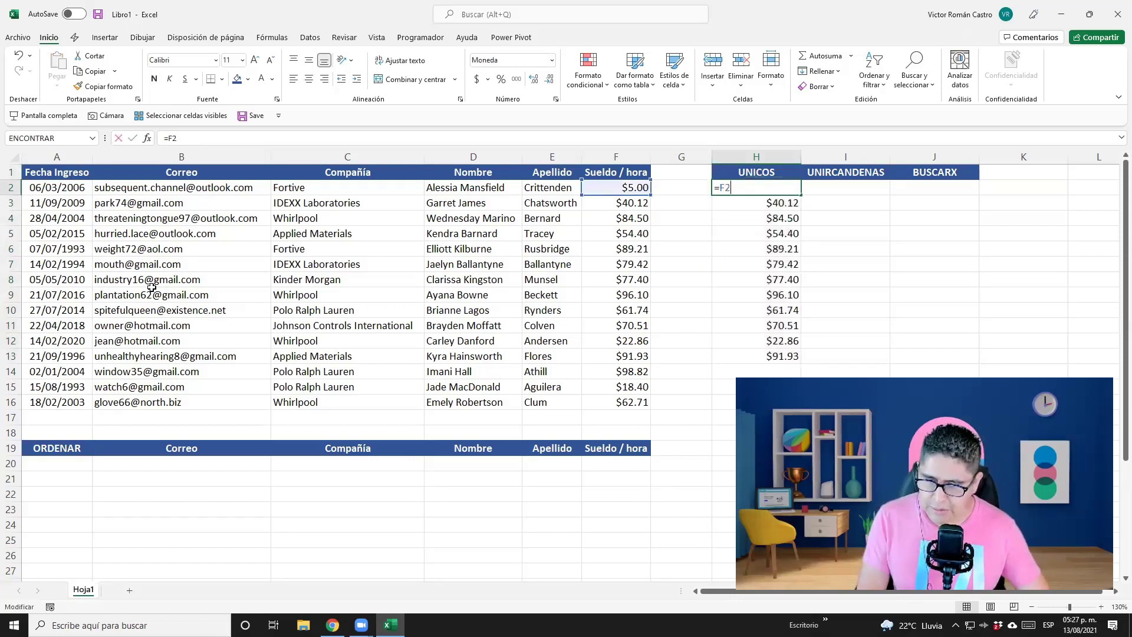
pyautogui.press('Return')
pyautogui.press('F2')
pyautogui.press('Return')
pyautogui.press('F2')
pyautogui.press('Return')
pyautogui.press('F2')
pyautogui.press('Return')
pyautogui.press('F2')
pyautogui.press('Return')
pyautogui.press('F2')
pyautogui.press('Return')
pyautogui.press('F2')
pyautogui.press('Return')
pyautogui.press('F2')
pyautogui.press('Return')
pyautogui.press('F2')
pyautogui.press('Return')
pyautogui.press('F2')
pyautogui.press('Return')
pyautogui.press('F2')
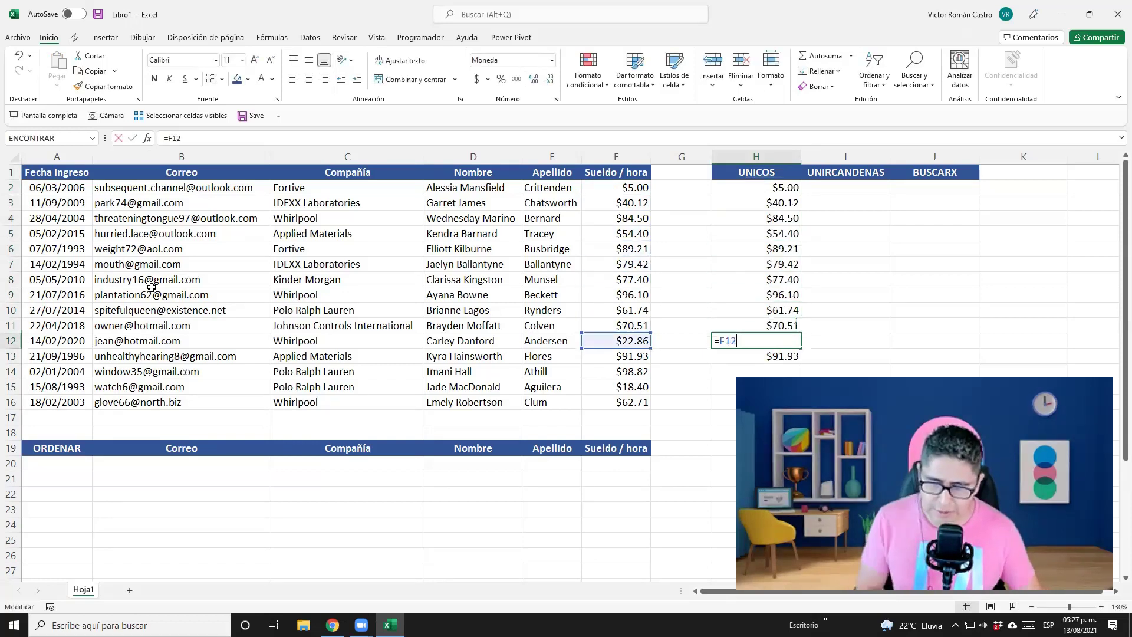
pyautogui.press('Return')
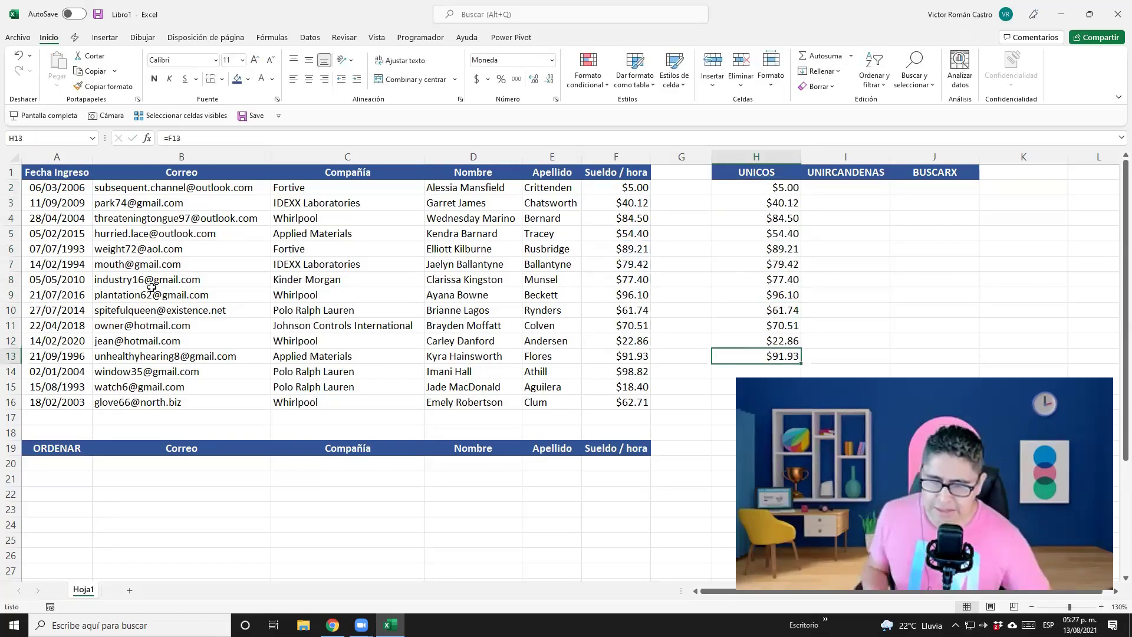
pyautogui.press('Up')
pyautogui.press('Up')
pyautogui.press('Up')
pyautogui.press('Up')
pyautogui.hotkey('shift', 'Up')
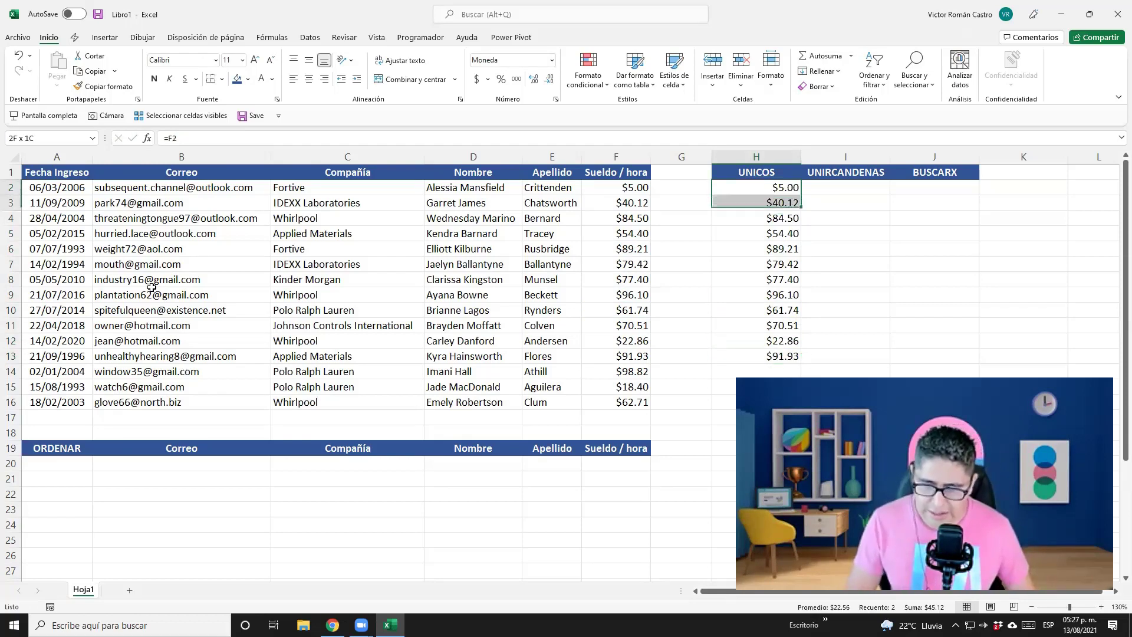
pyautogui.hotkey('shift', 'Down')
pyautogui.hotkey('shift', 'Down')
pyautogui.hotkey('shift', 'Down')
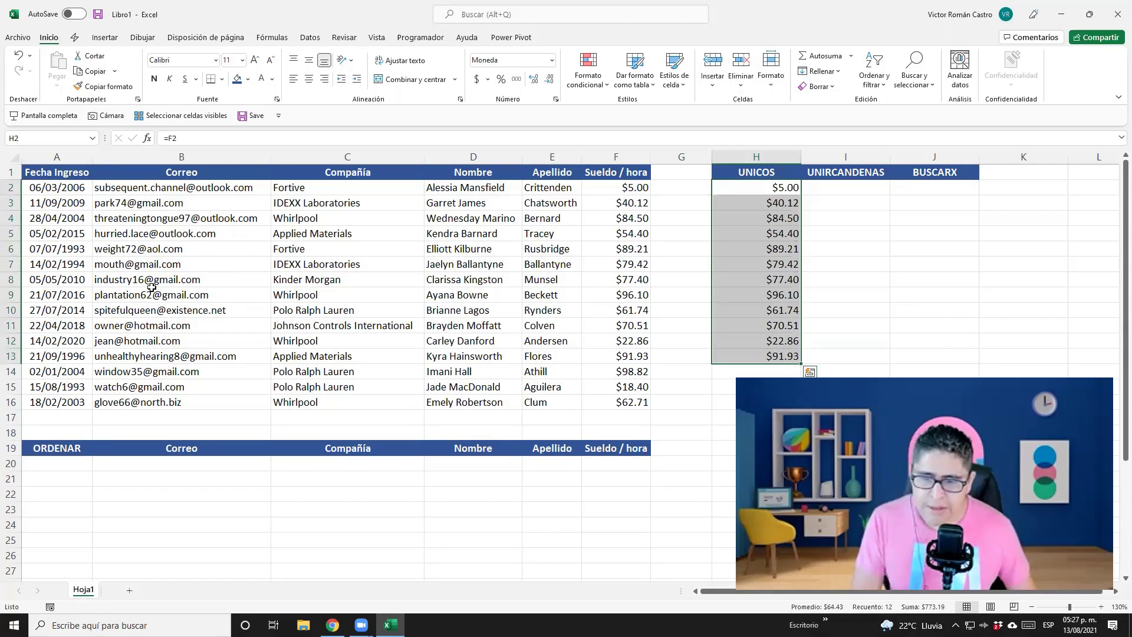
pyautogui.hotkey('ctrl', 'z')
pyautogui.hotkey('ctrl', 'z')
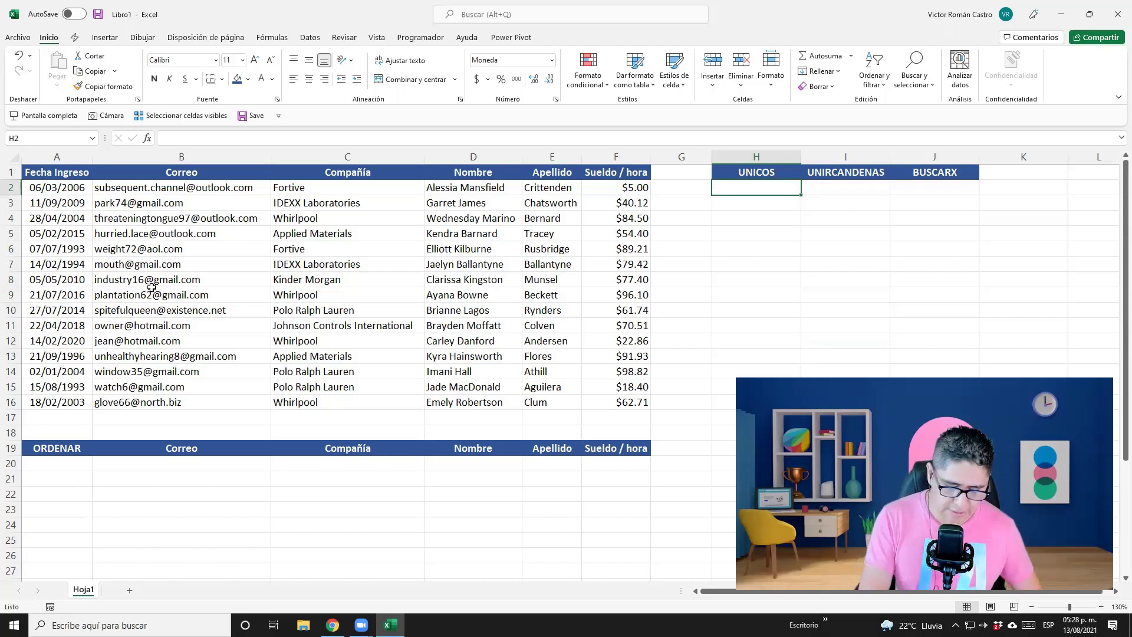
# Enter a single =F2:F13 formula in H2 so the twelve wages spill down
pyautogui.write('=')
pyautogui.press('Left')
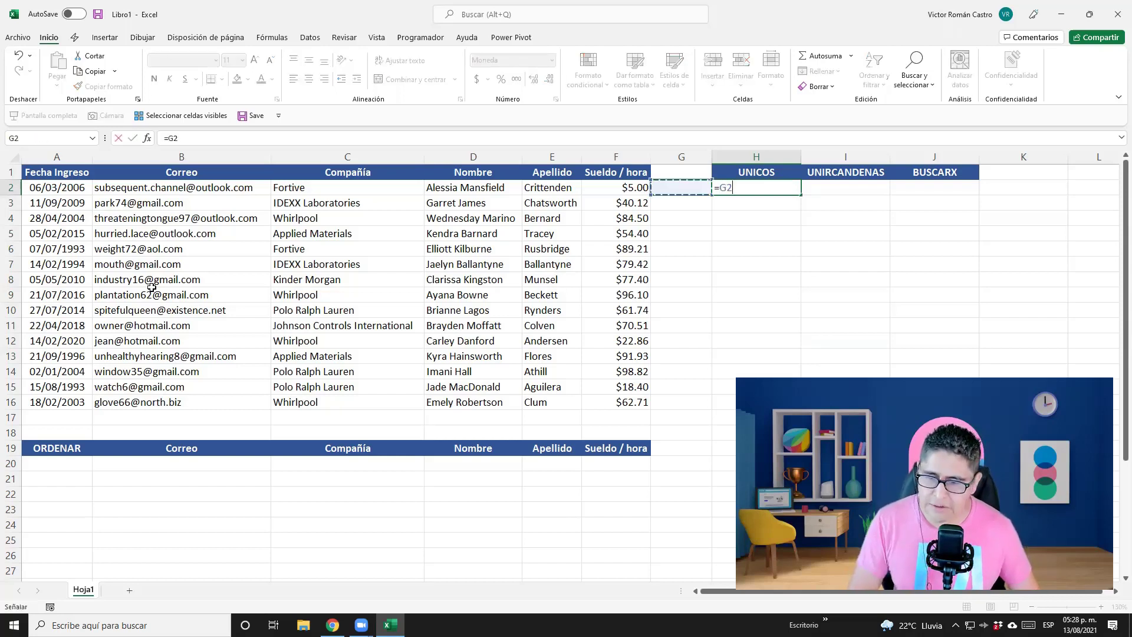
pyautogui.press('Left')
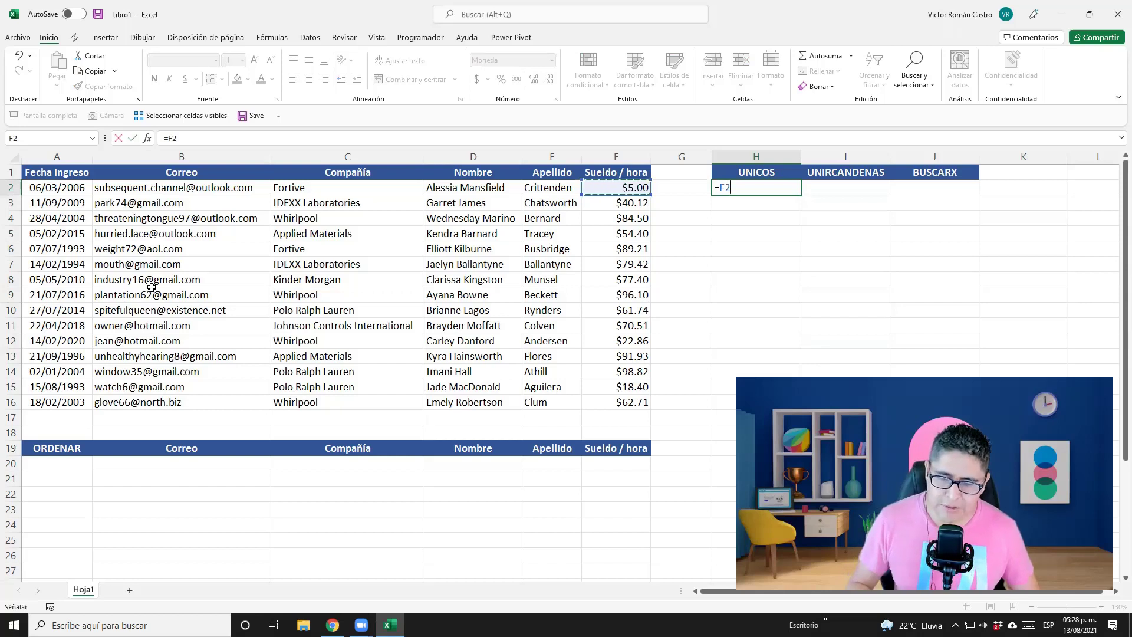
pyautogui.hotkey('shift', 'Down')
pyautogui.hotkey('shift', 'Down')
pyautogui.hotkey('shift', 'Down')
pyautogui.hotkey('shift', 'Down')
pyautogui.hotkey('shift', 'Down')
pyautogui.hotkey('shift', 'Down')
pyautogui.hotkey('shift', 'Down')
pyautogui.hotkey('shift', 'Down')
pyautogui.hotkey('shift', 'Down')
pyautogui.hotkey('shift', 'Down')
pyautogui.hotkey('shift', 'Down')
pyautogui.hotkey('shift', 'Up')
pyautogui.hotkey('shift', 'Up')
pyautogui.hotkey('shift', 'Up')
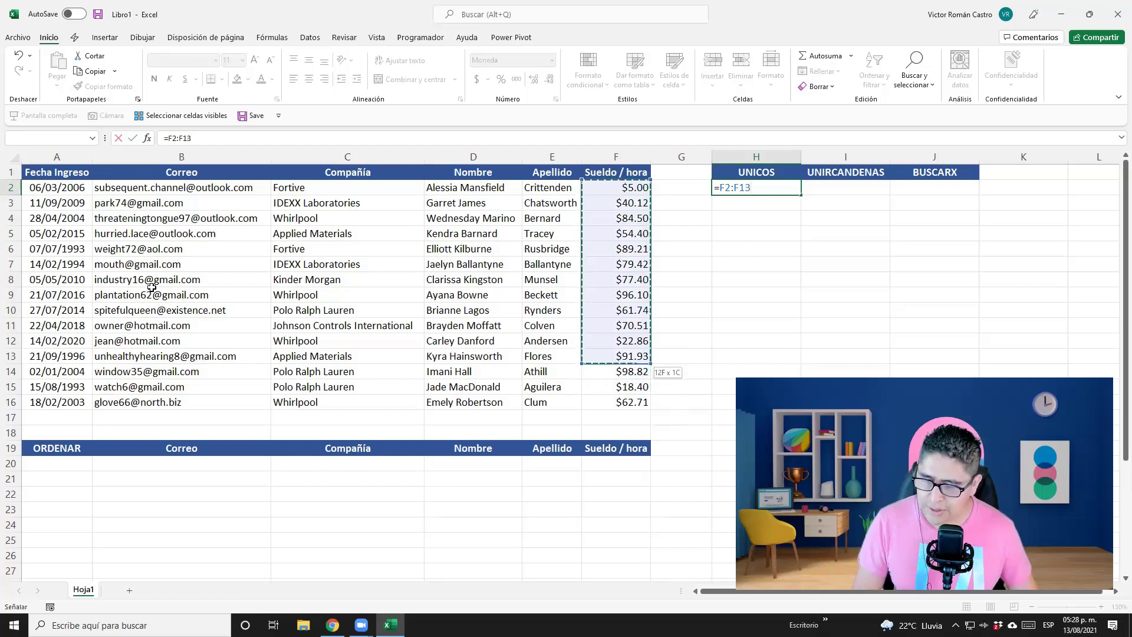
pyautogui.hotkey('ctrl', 'Return')
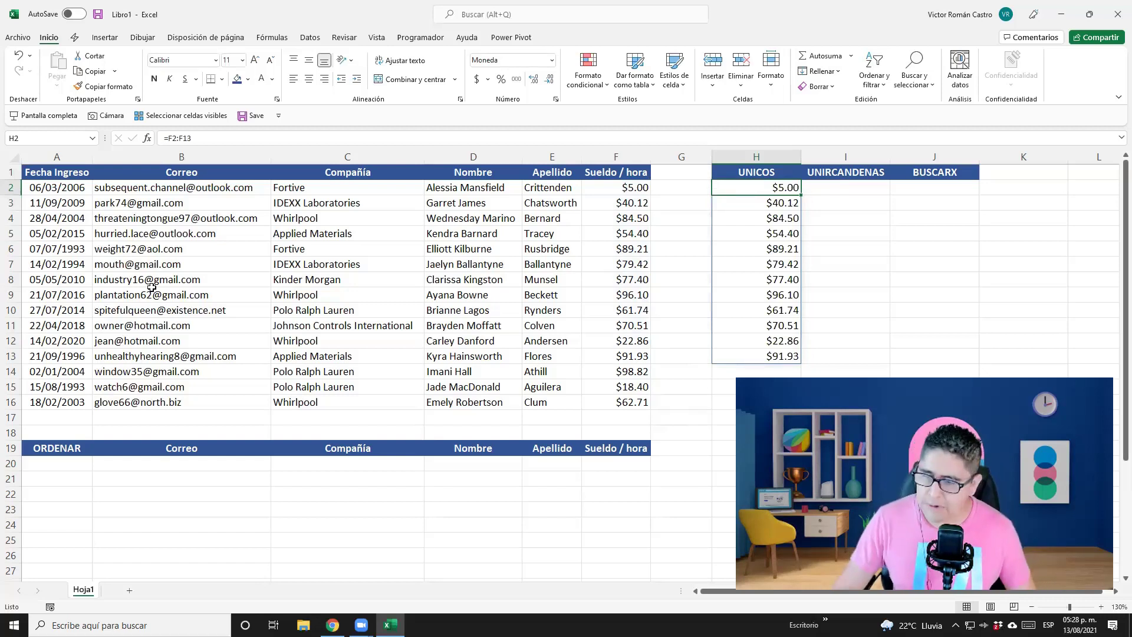
pyautogui.doubleClick(762, 188)
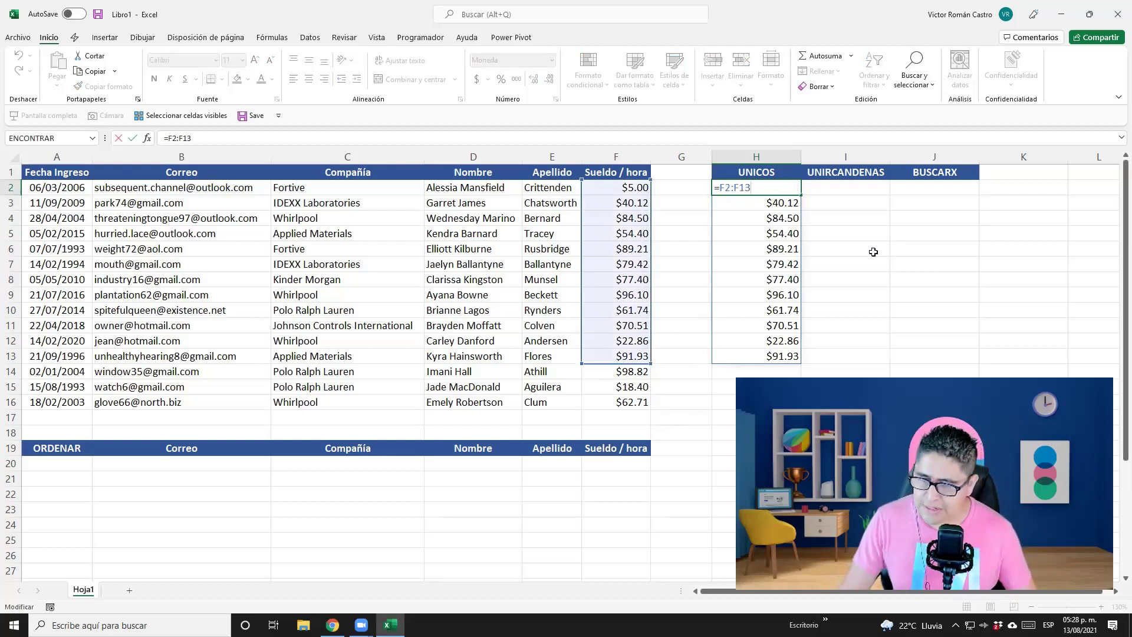
pyautogui.press('Escape')
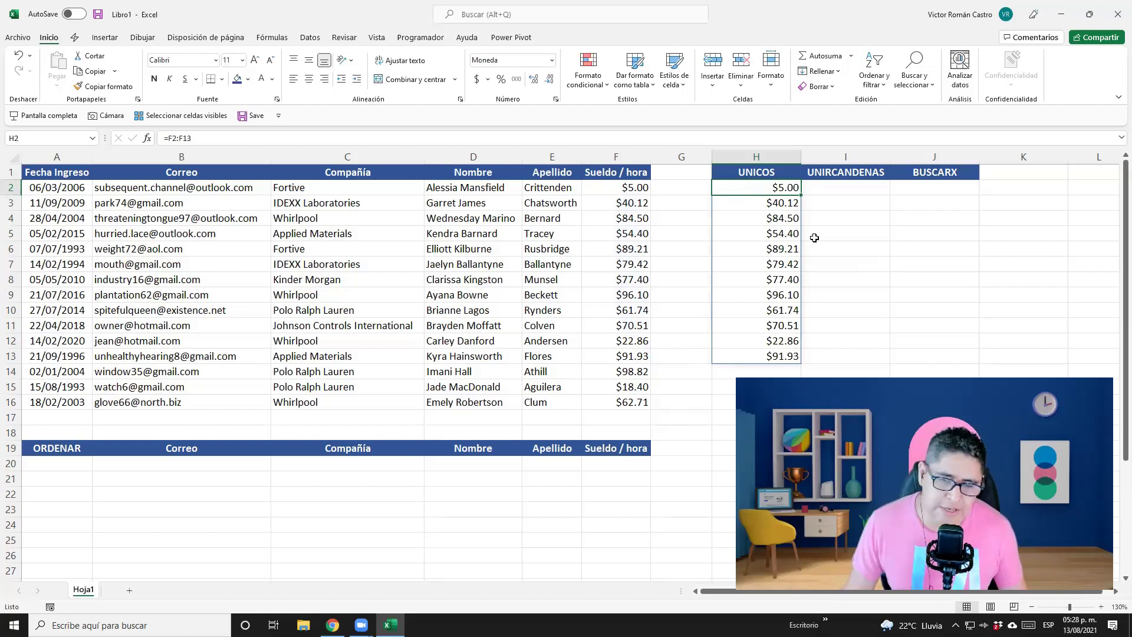
pyautogui.click(738, 206)
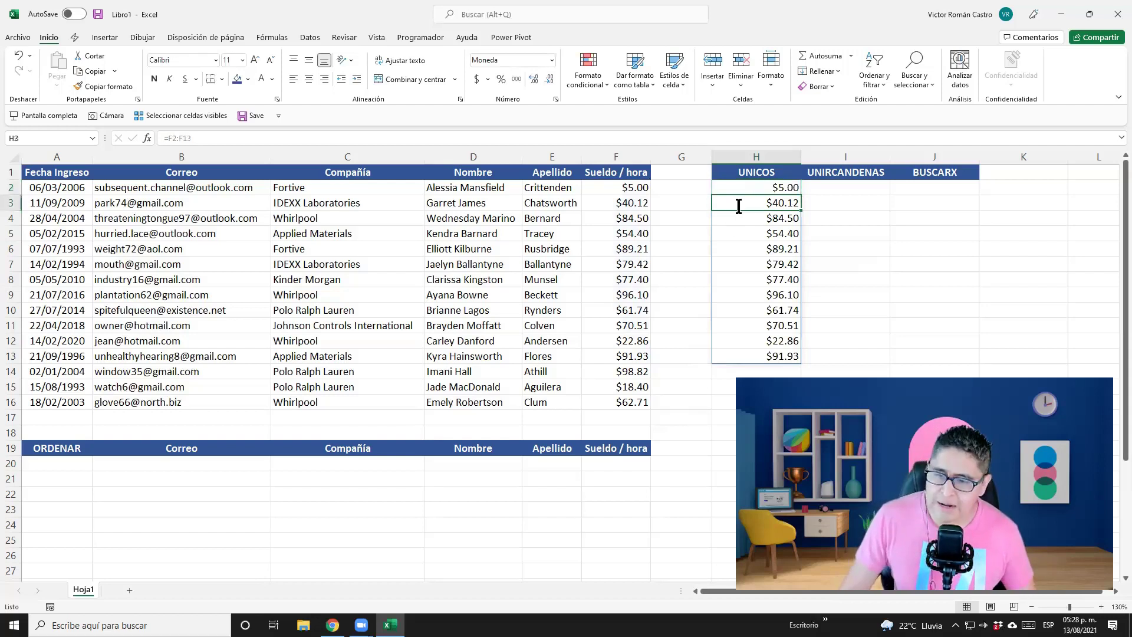
pyautogui.hotkey('ctrl', 'Down')
pyautogui.click(757, 262)
pyautogui.hotkey('ctrl', 'Down')
pyautogui.click(754, 250)
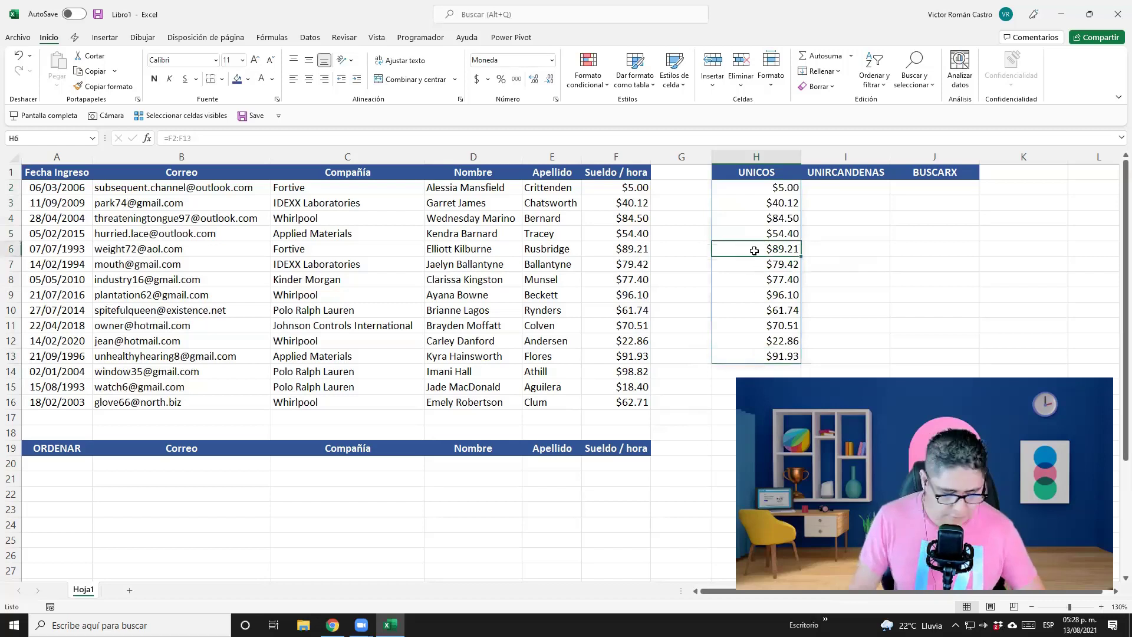
pyautogui.press('Down')
pyautogui.press('Down')
pyautogui.press('Down')
pyautogui.press('Down')
pyautogui.press('BackSpace')
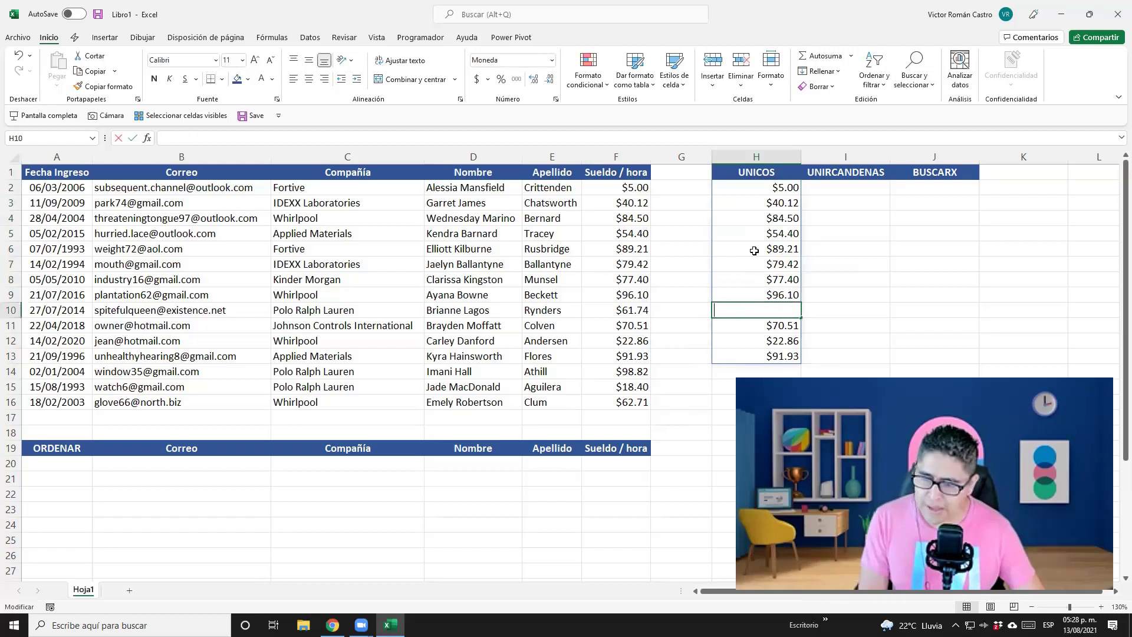
pyautogui.press('Escape')
pyautogui.press('Down')
pyautogui.press('Down')
pyautogui.press('BackSpace')
pyautogui.press('Escape')
pyautogui.press('Down')
pyautogui.press('Up')
pyautogui.press('Up')
pyautogui.press('Up')
pyautogui.press('Up')
pyautogui.press('Up')
pyautogui.press('Up')
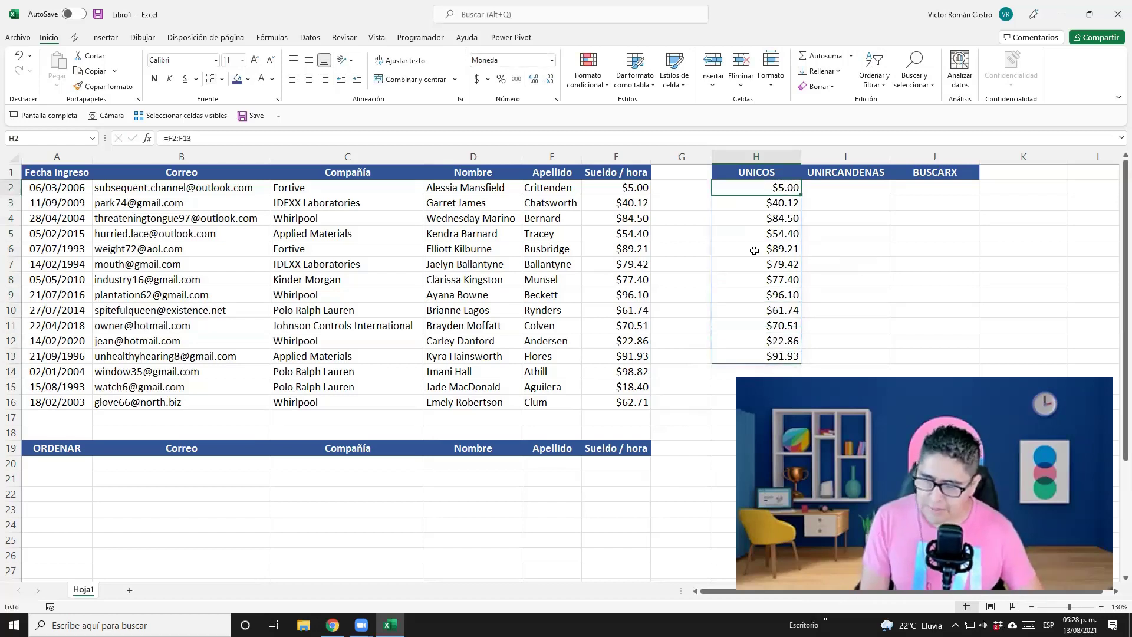
pyautogui.press('F2')
pyautogui.press('Escape')
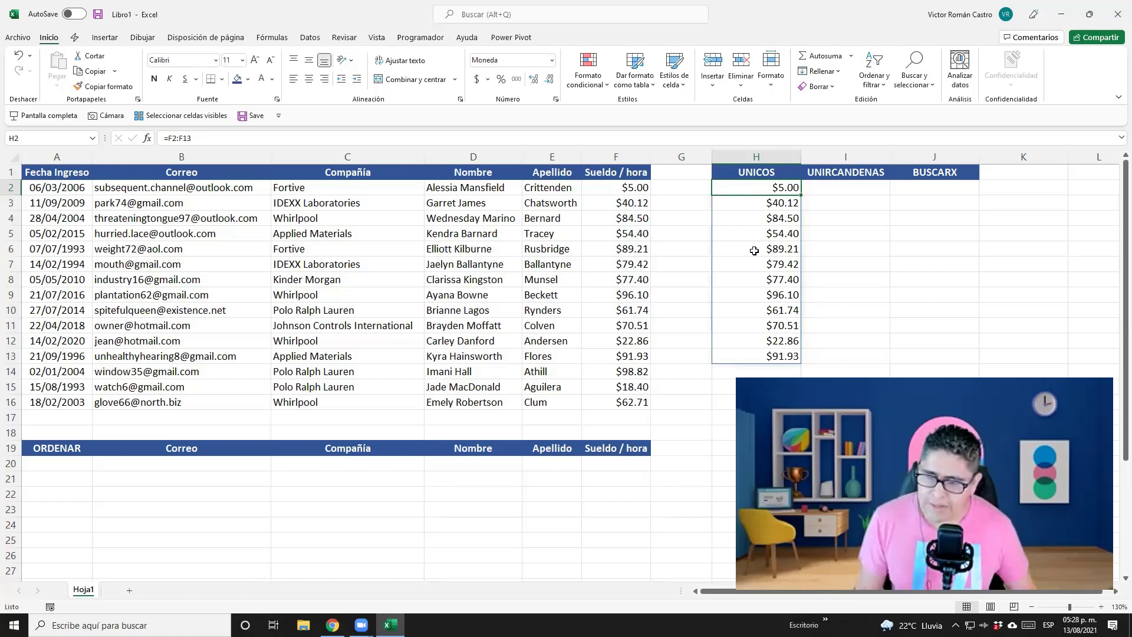
pyautogui.click(755, 245)
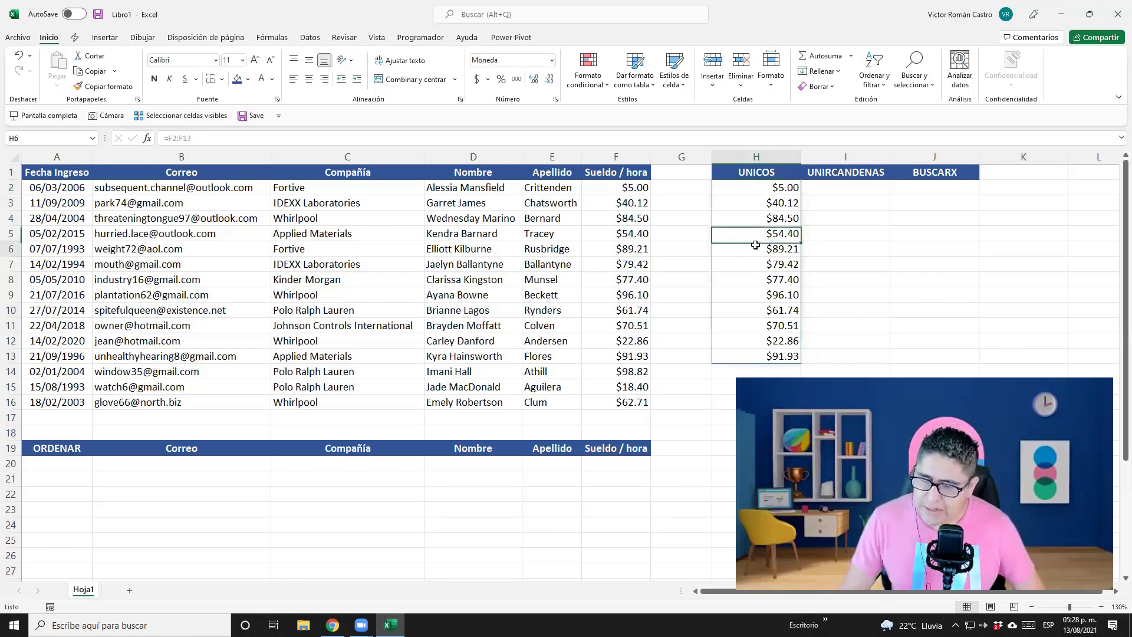
pyautogui.press('Down')
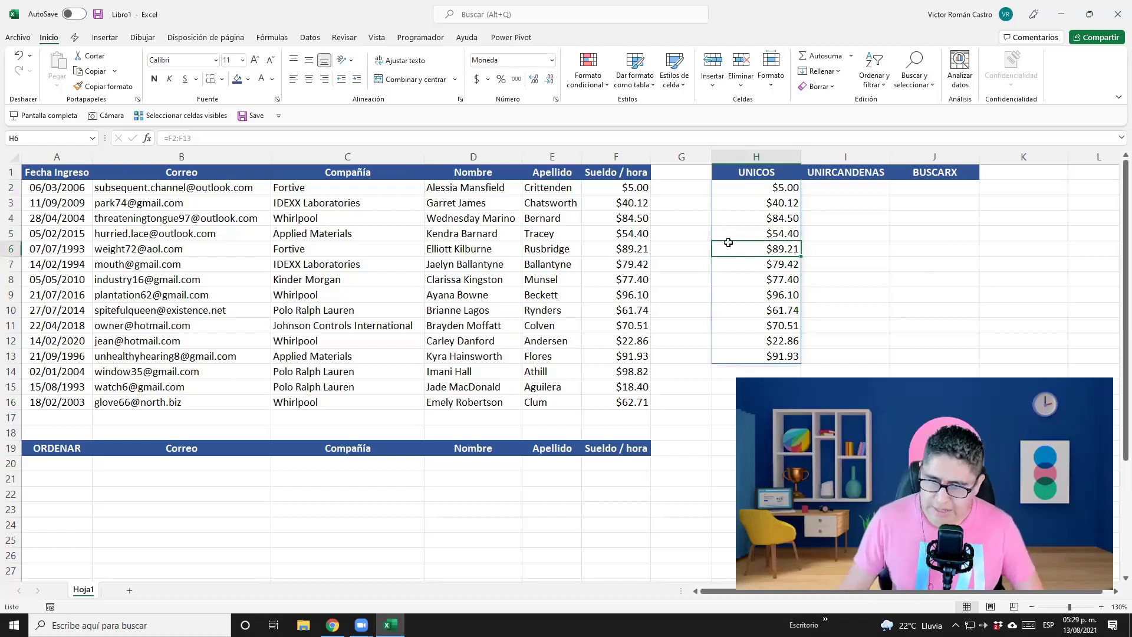
pyautogui.click(748, 185)
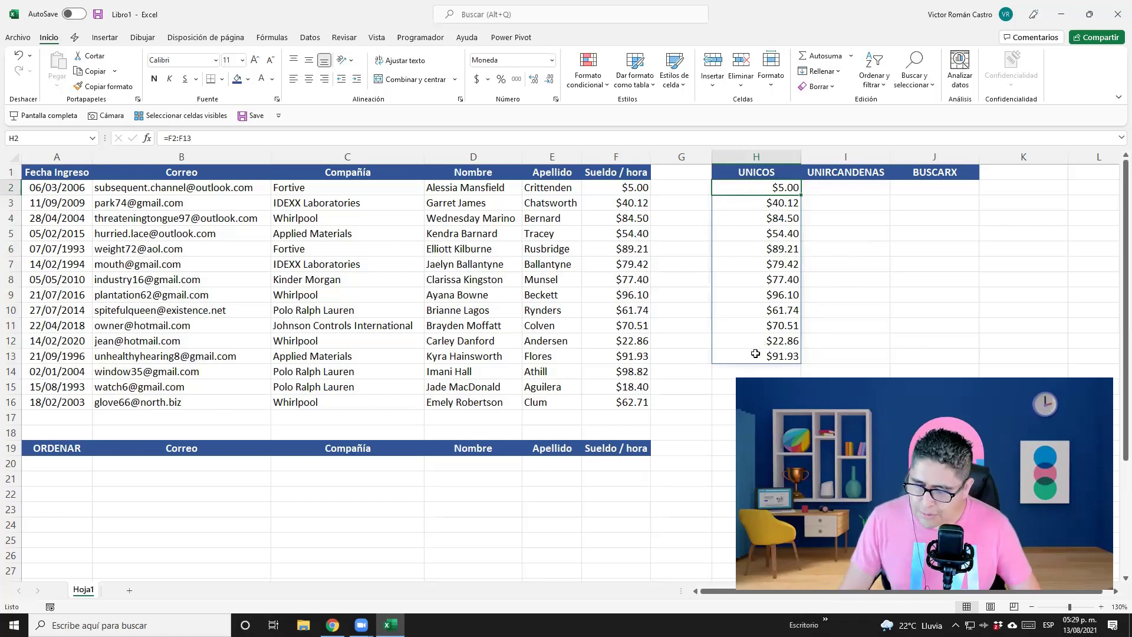
pyautogui.moveTo(758, 353); pyautogui.dragTo(768, 218)
pyautogui.click(771, 251)
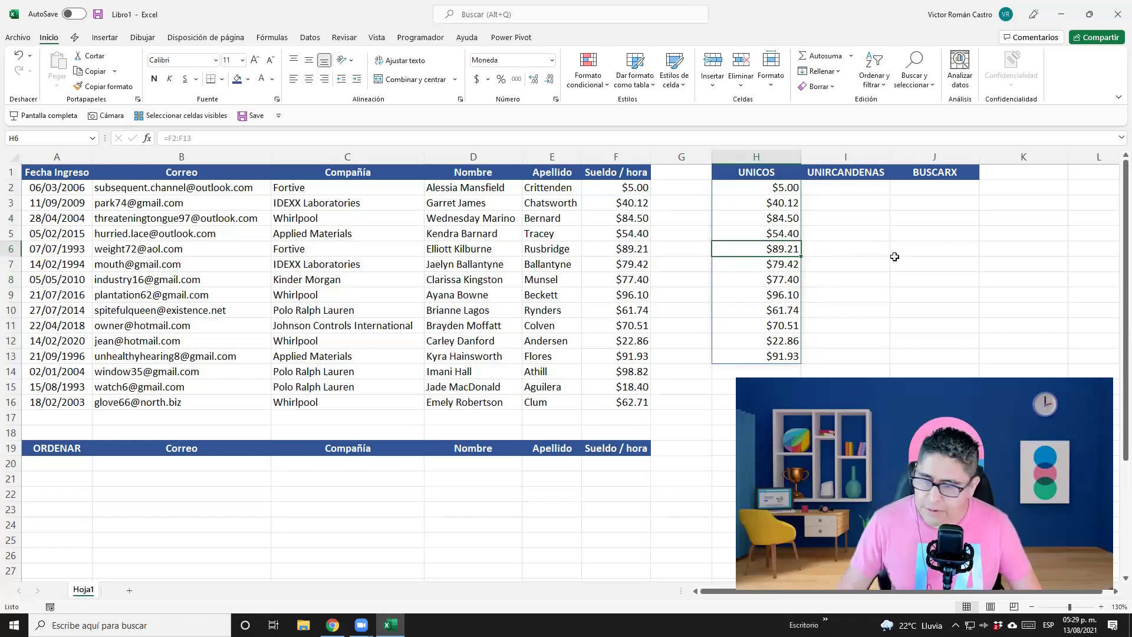
pyautogui.click(758, 234)
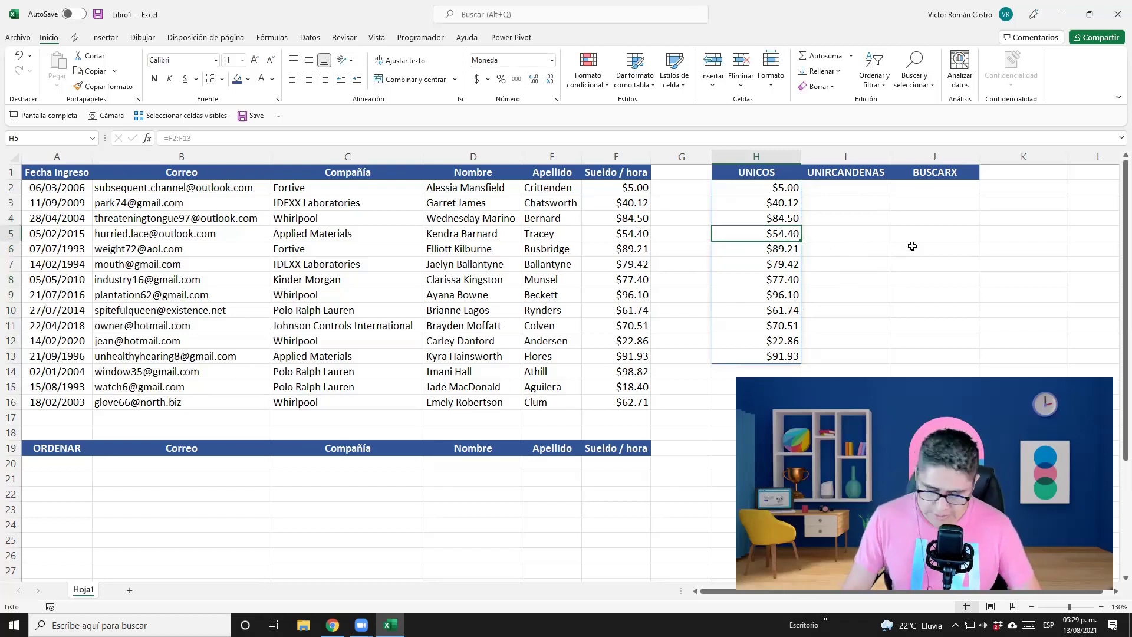
# Type a name into H5 to block the spill, and autofit column H to reveal the spill error
pyautogui.write('vI')
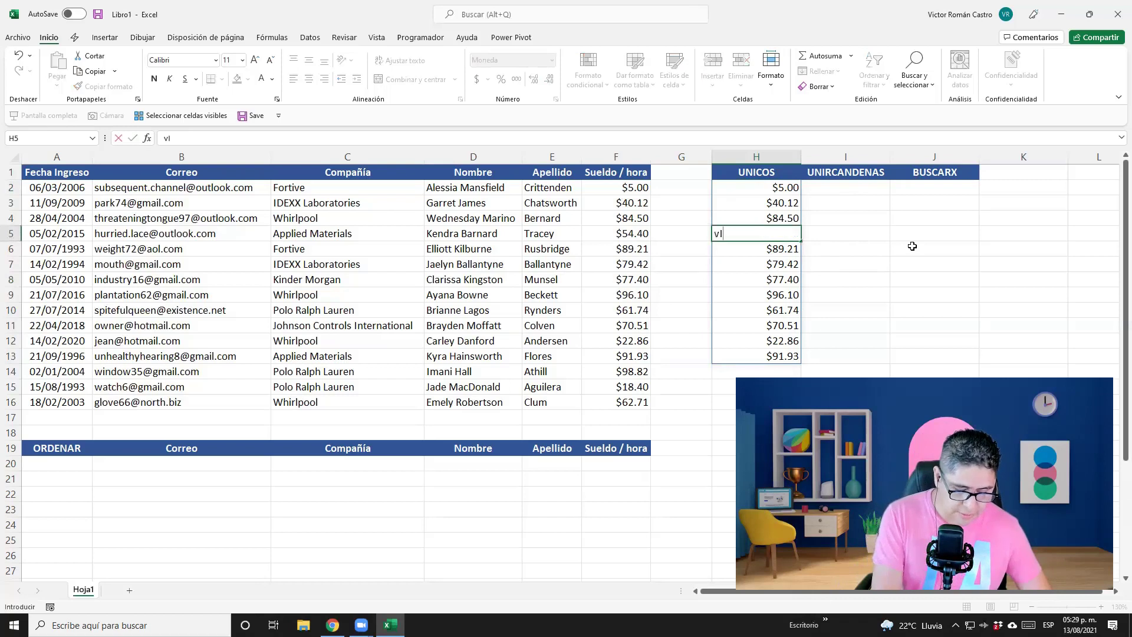
pyautogui.write('CTOTR')
pyautogui.press('Escape')
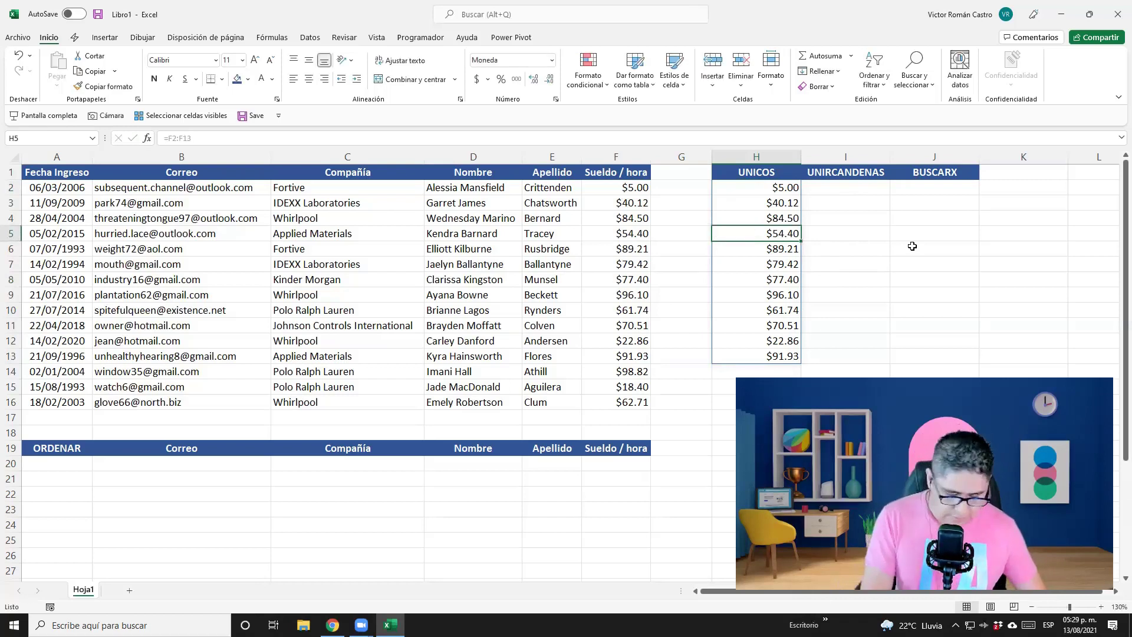
pyautogui.write('vivt')
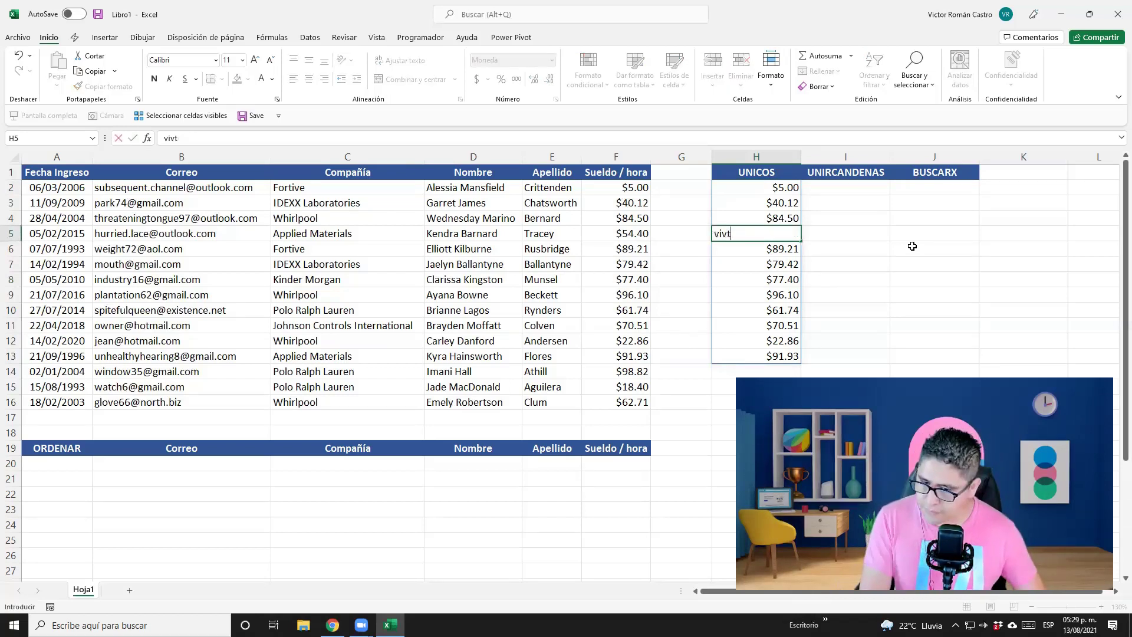
pyautogui.write('orcto')
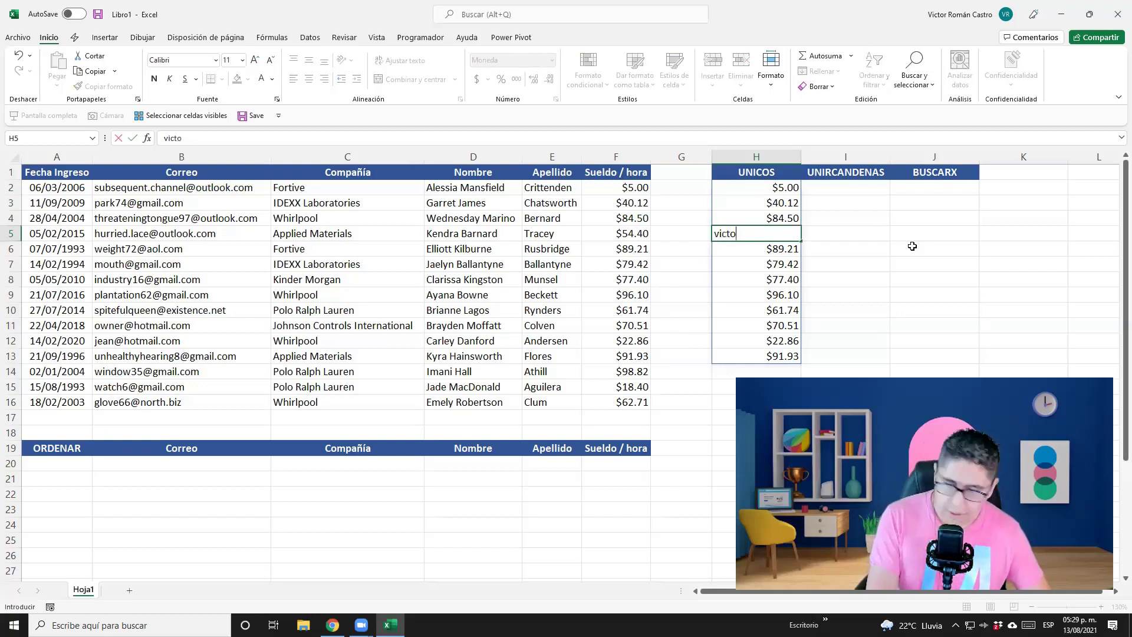
pyautogui.write('r')
pyautogui.hotkey('ctrl', 'Return')
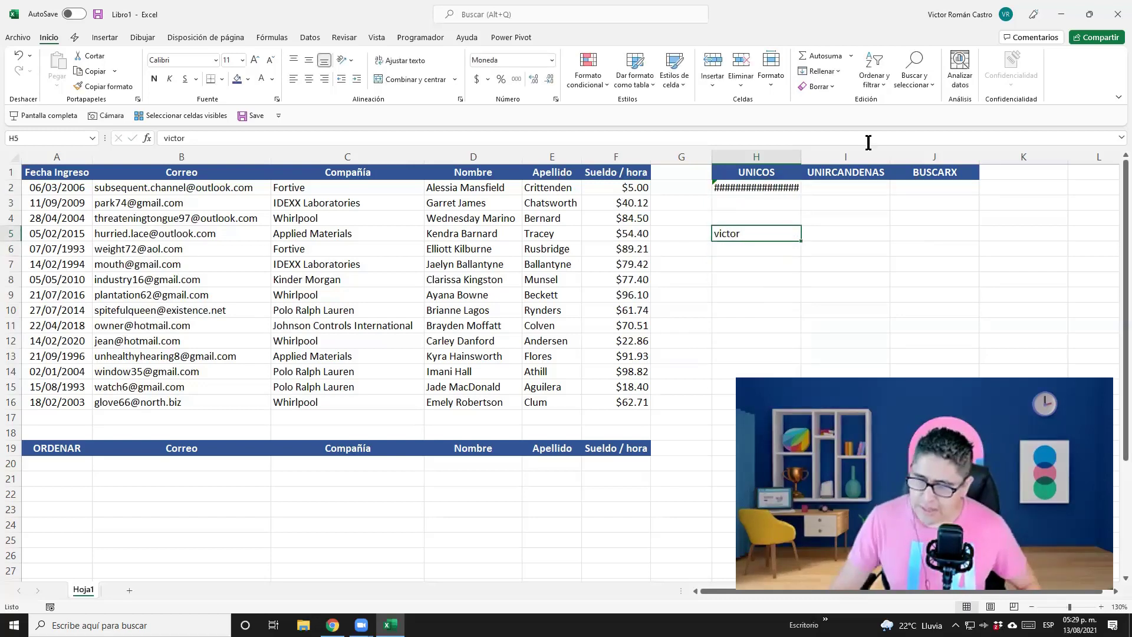
pyautogui.doubleClick(801, 156)
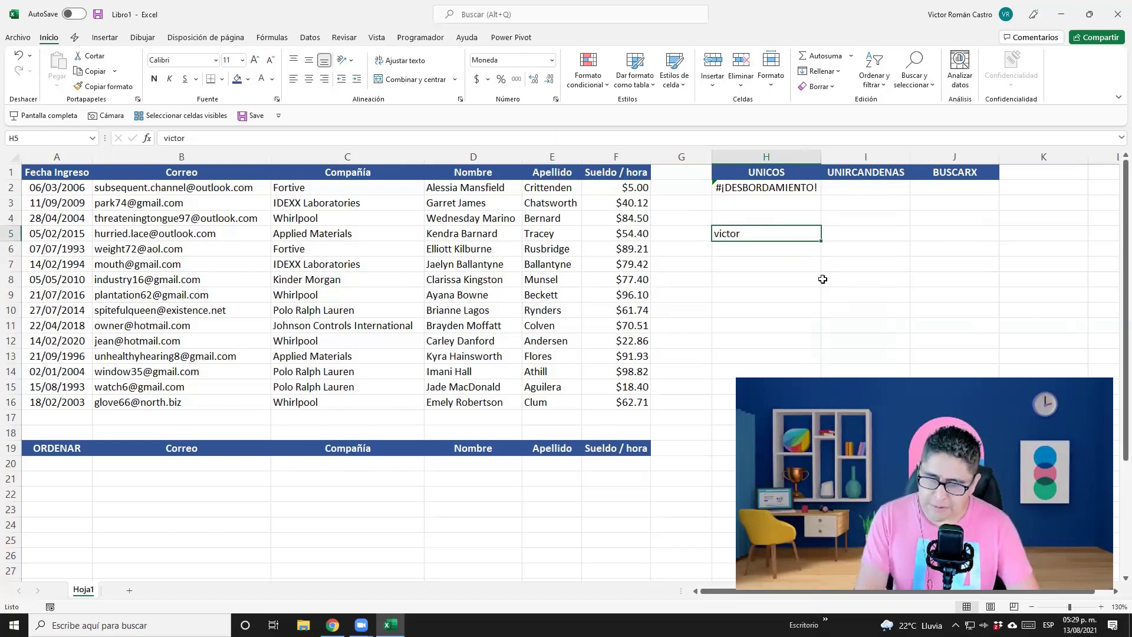
# Clear H5 so the wages spill again, then inspect cells H4, H8 and H2
pyautogui.press('BackSpace')
pyautogui.press('Return')
pyautogui.press('Up')
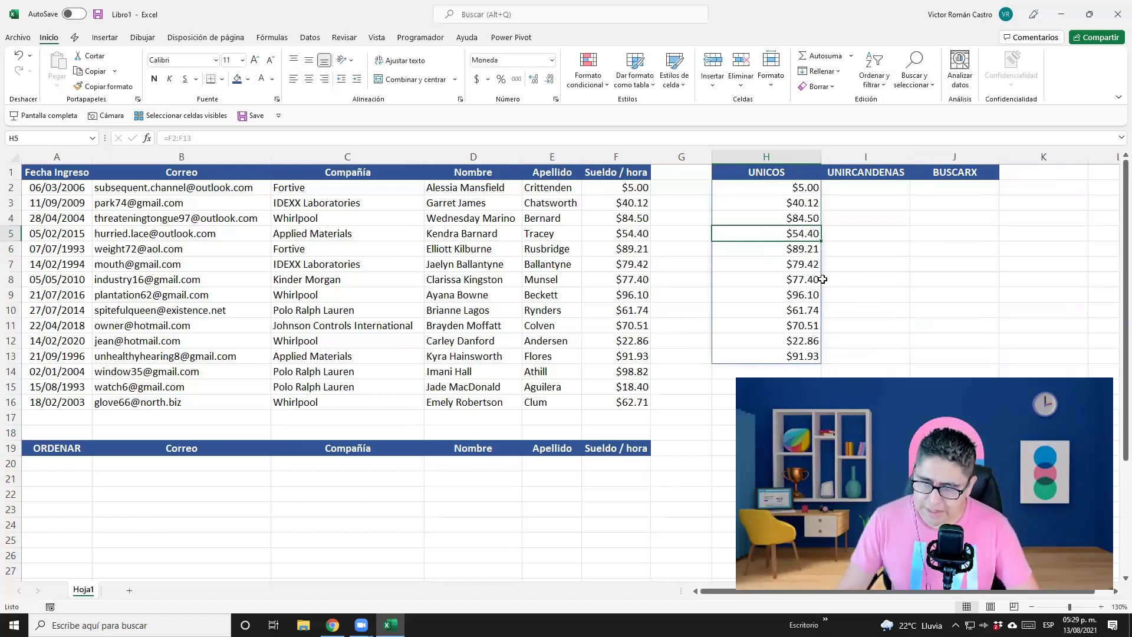
pyautogui.moveTo(755, 188); pyautogui.dragTo(746, 359)
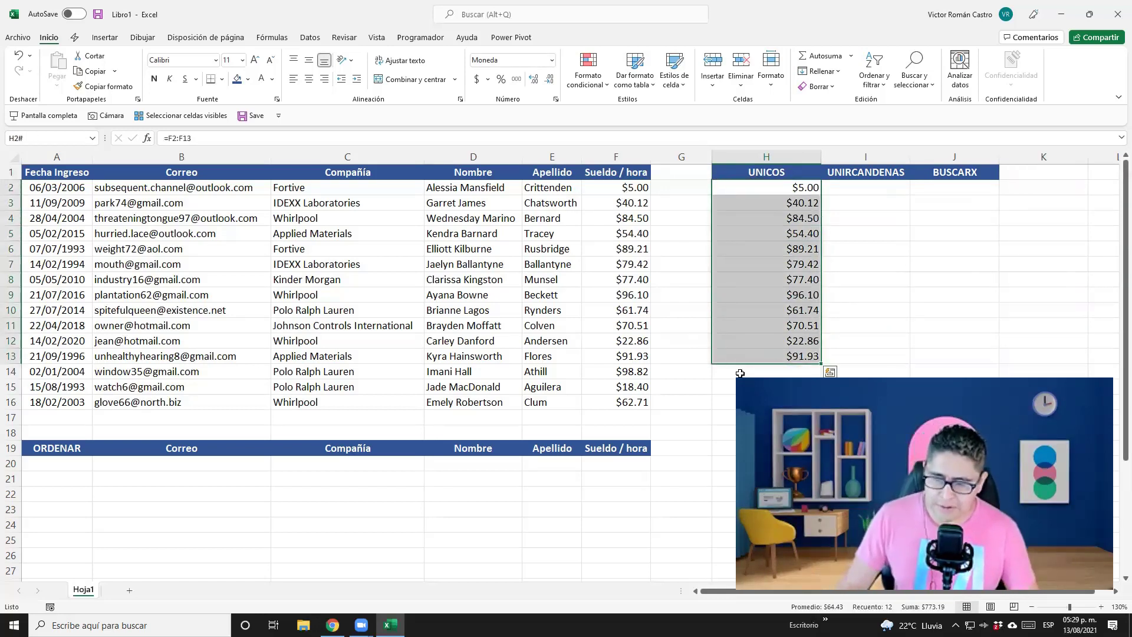
pyautogui.click(831, 263)
pyautogui.click(739, 214)
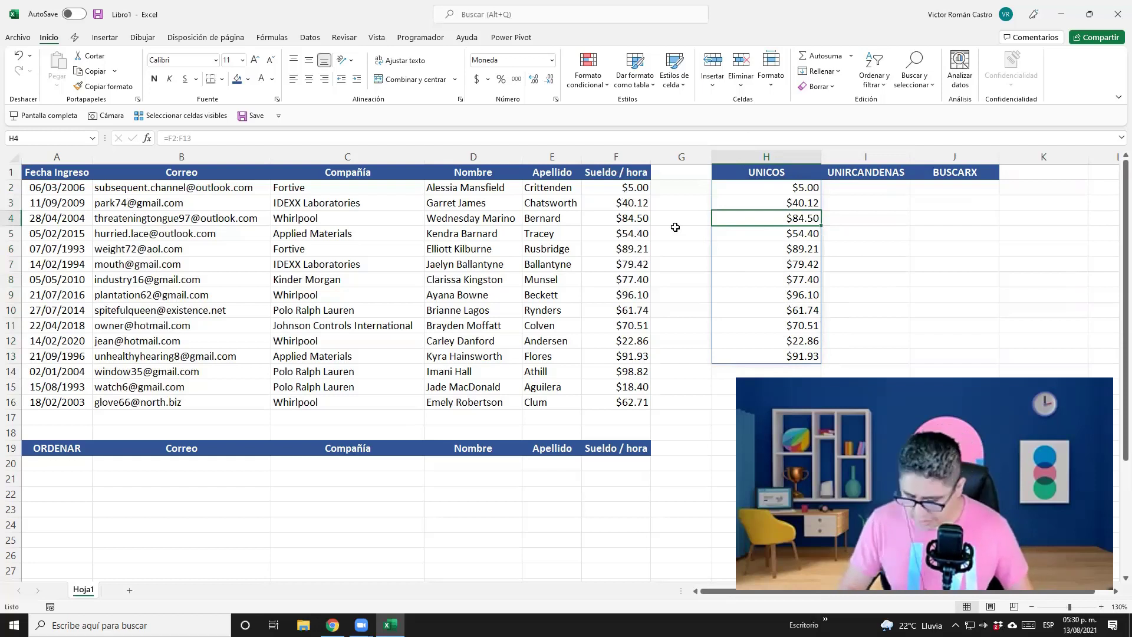
pyautogui.click(805, 281)
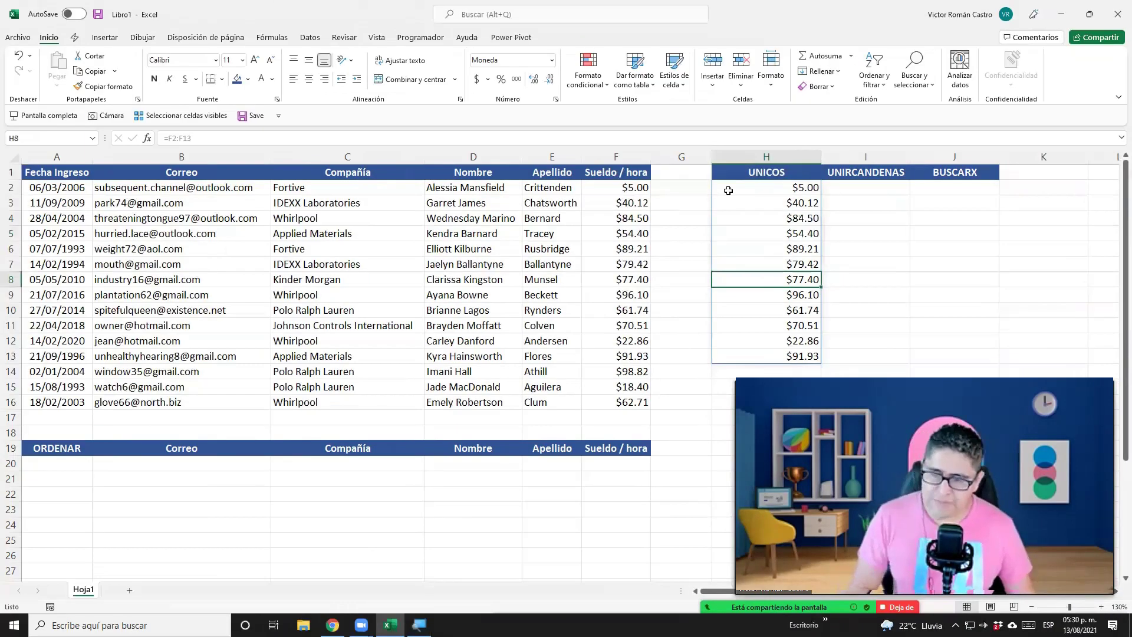
pyautogui.click(728, 190)
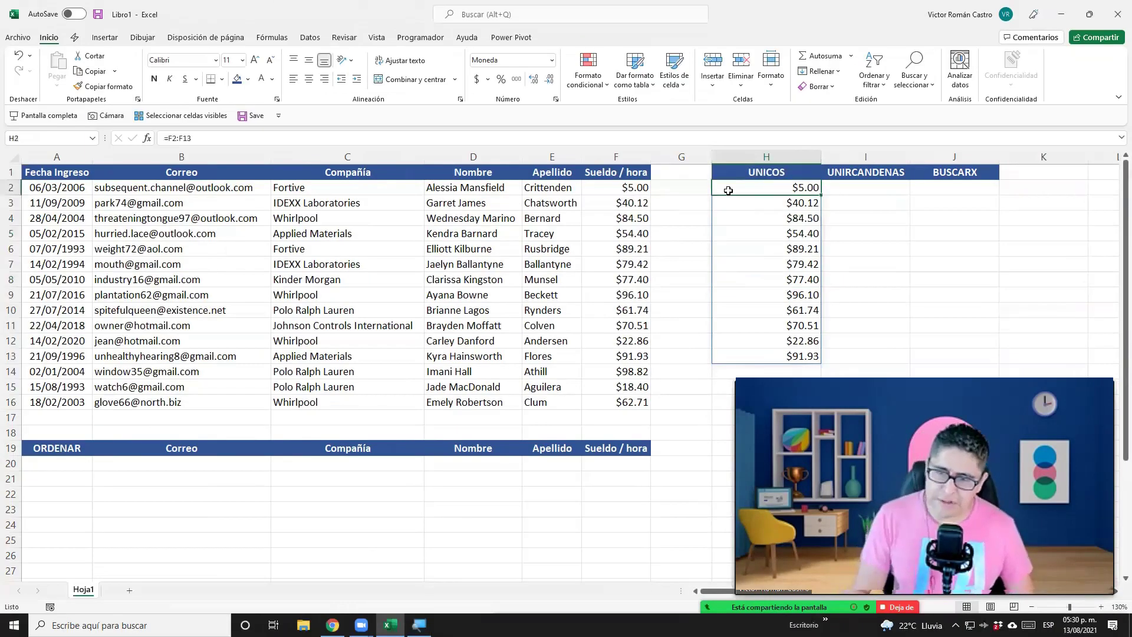
# Delete the =F2:F13 formula in H2, start =UNICOS( via autocomplete and open its function arguments
pyautogui.press('Delete')
pyautogui.click(729, 190)
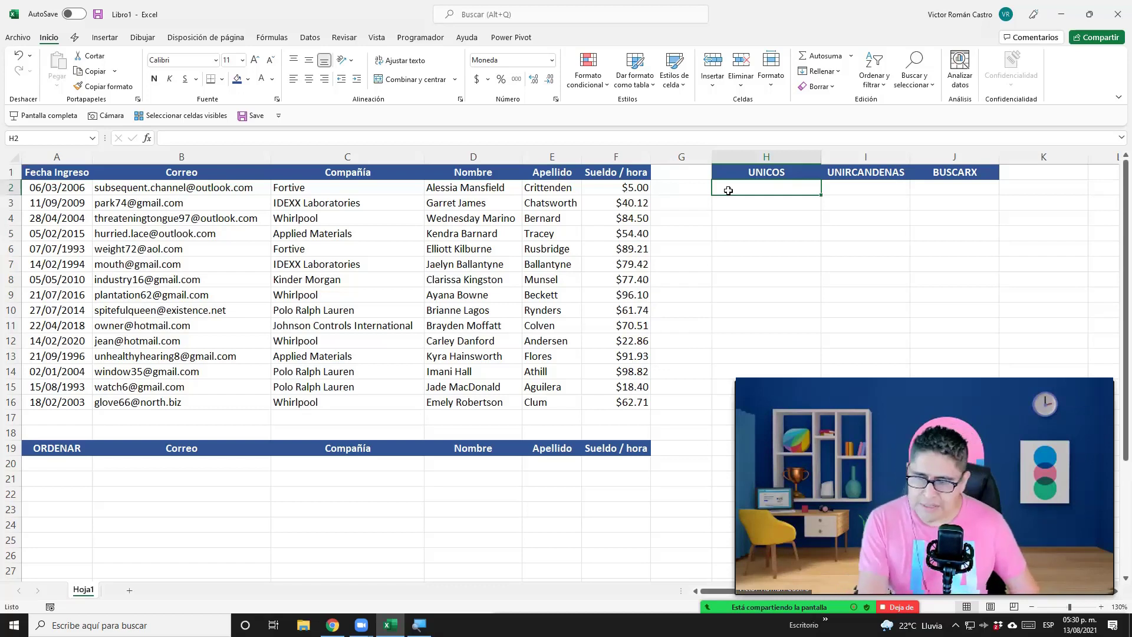
pyautogui.write('=')
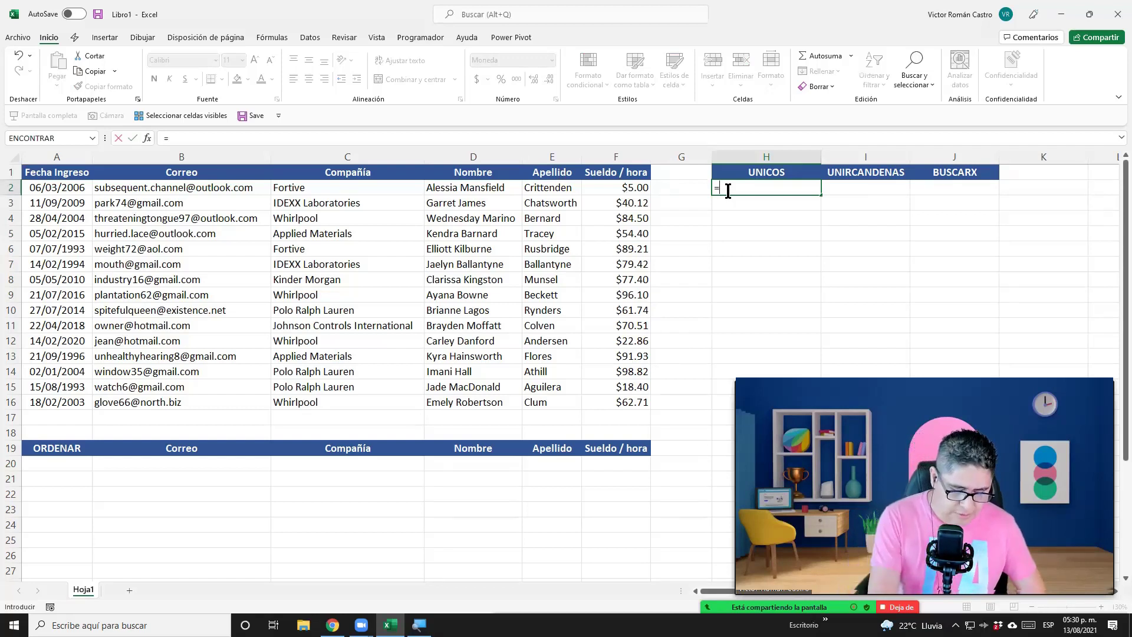
pyautogui.write('unic')
pyautogui.press('Down')
pyautogui.press('Down')
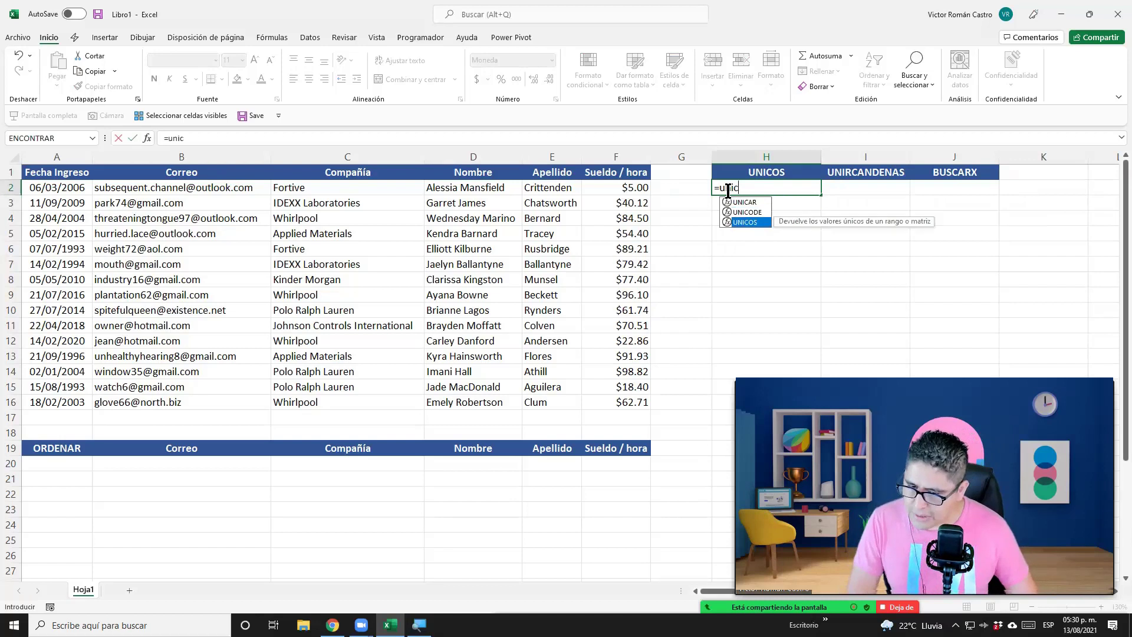
pyautogui.press('Tab')
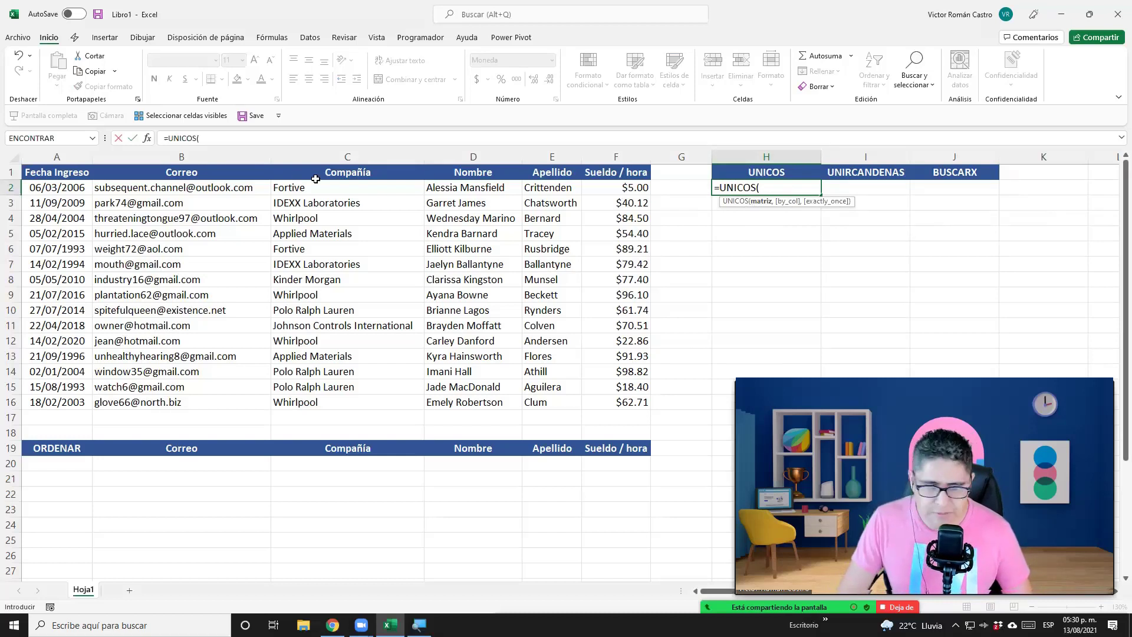
pyautogui.click(148, 139)
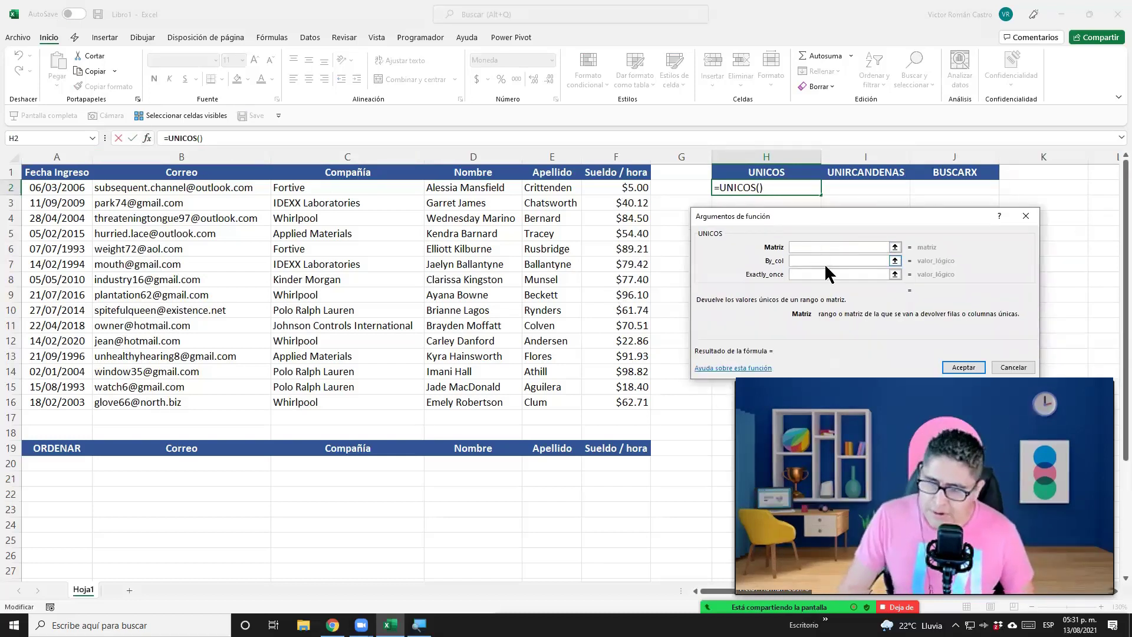
# Read the By_col and Exactly_once argument descriptions, then cancel the UNICOS arguments dialog
pyautogui.click(835, 261)
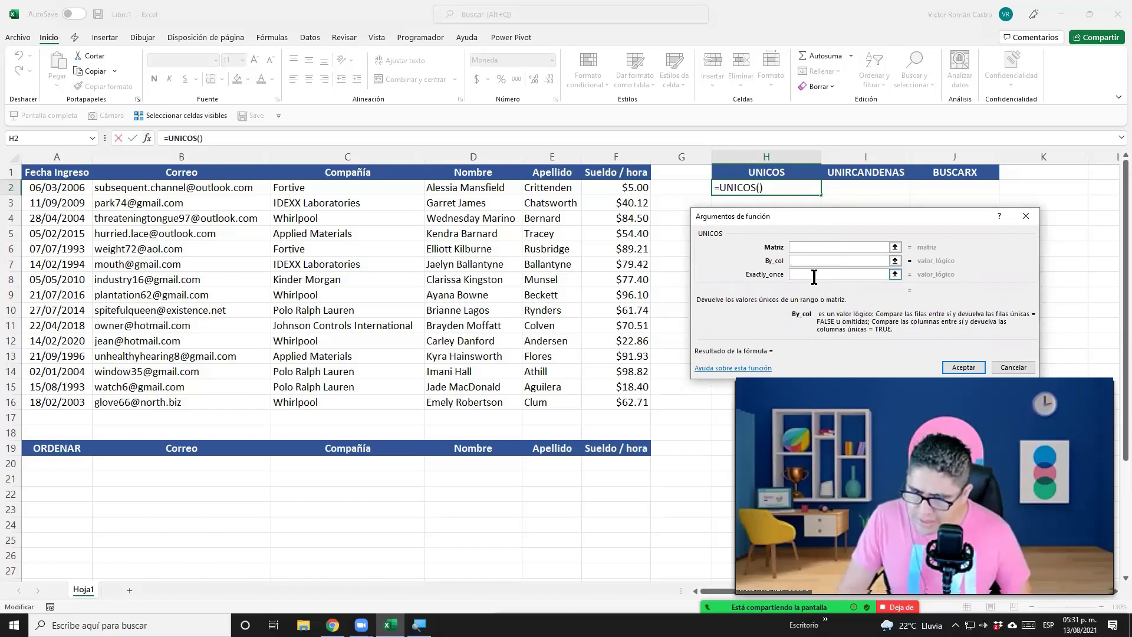
pyautogui.click(814, 275)
pyautogui.click(825, 264)
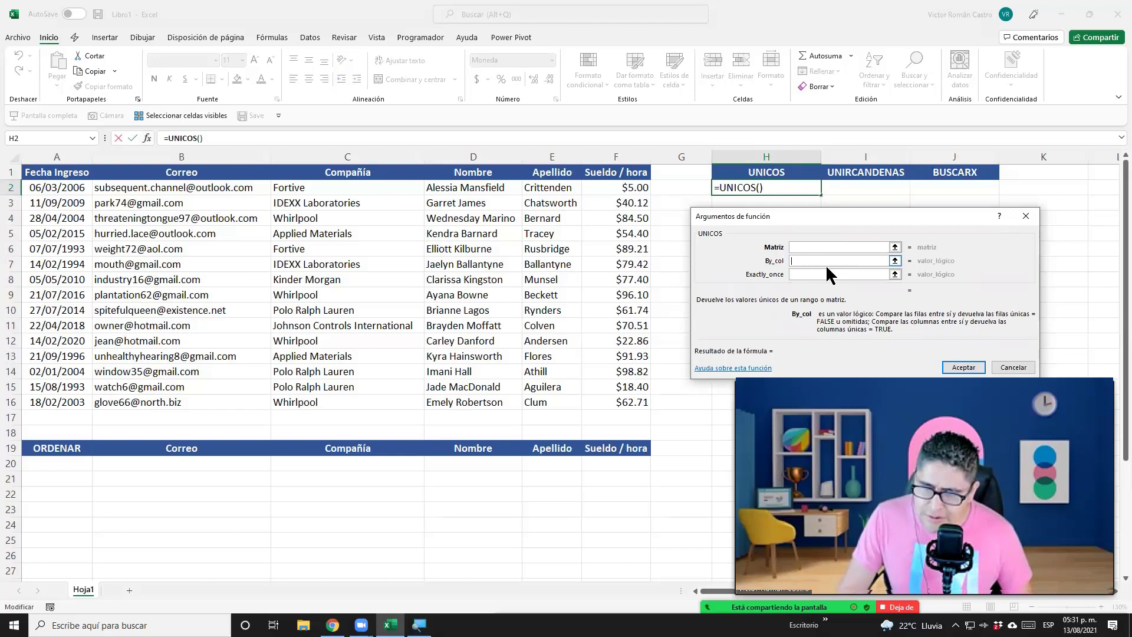
pyautogui.click(830, 273)
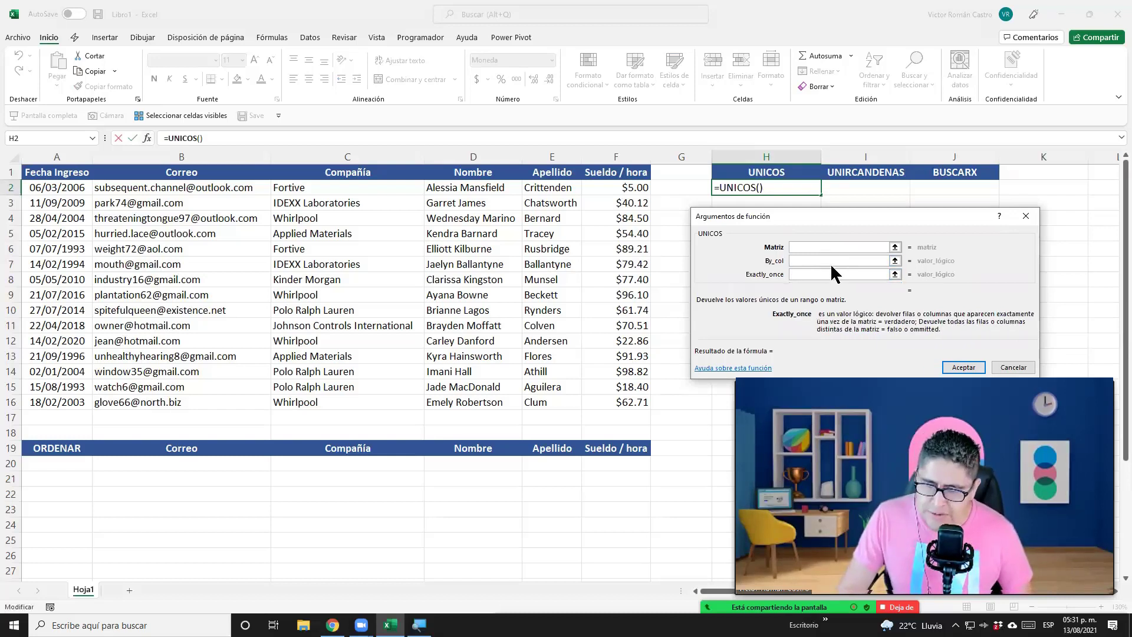
pyautogui.click(829, 262)
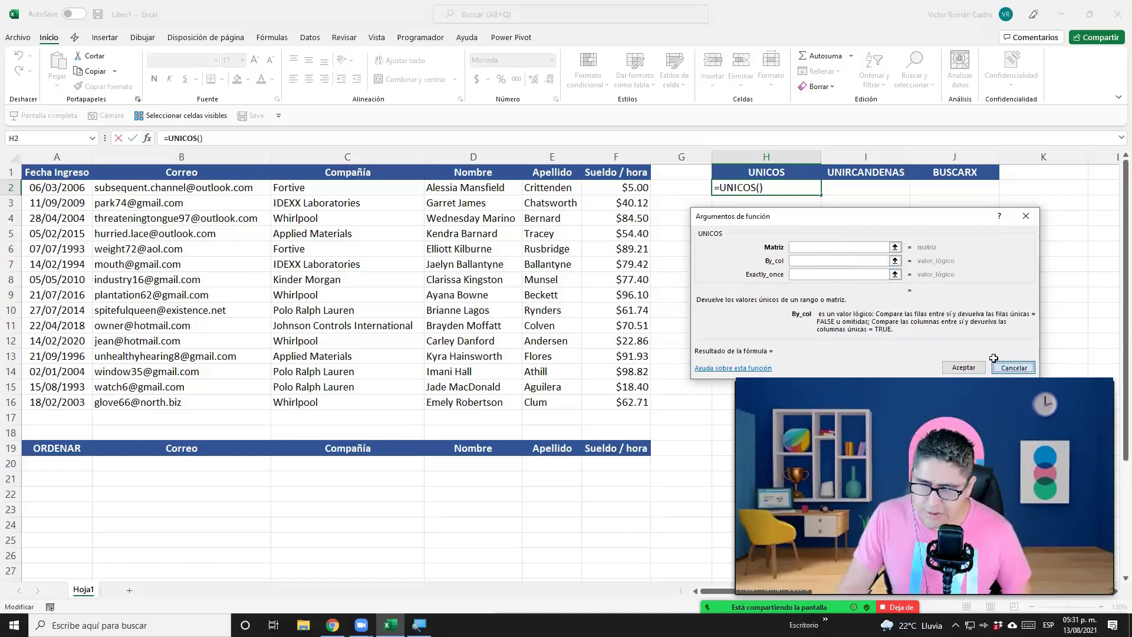
pyautogui.click(1015, 367)
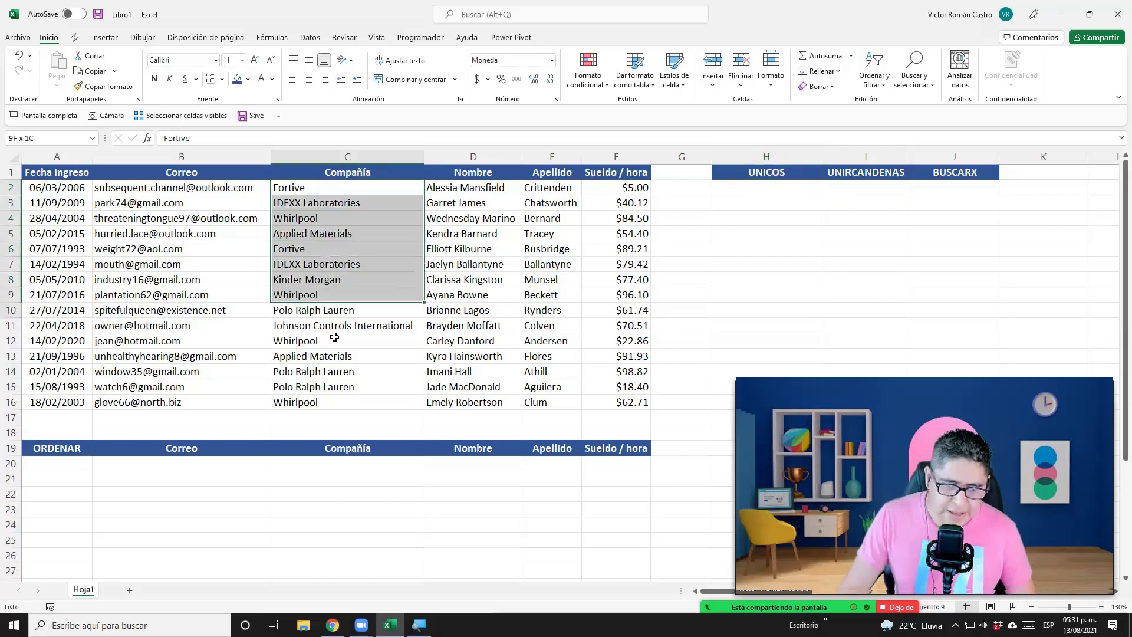
# Enter =UNICOS(C2:C16) in H2 so the seven distinct company names spill down
pyautogui.moveTo(321, 191); pyautogui.dragTo(325, 391)
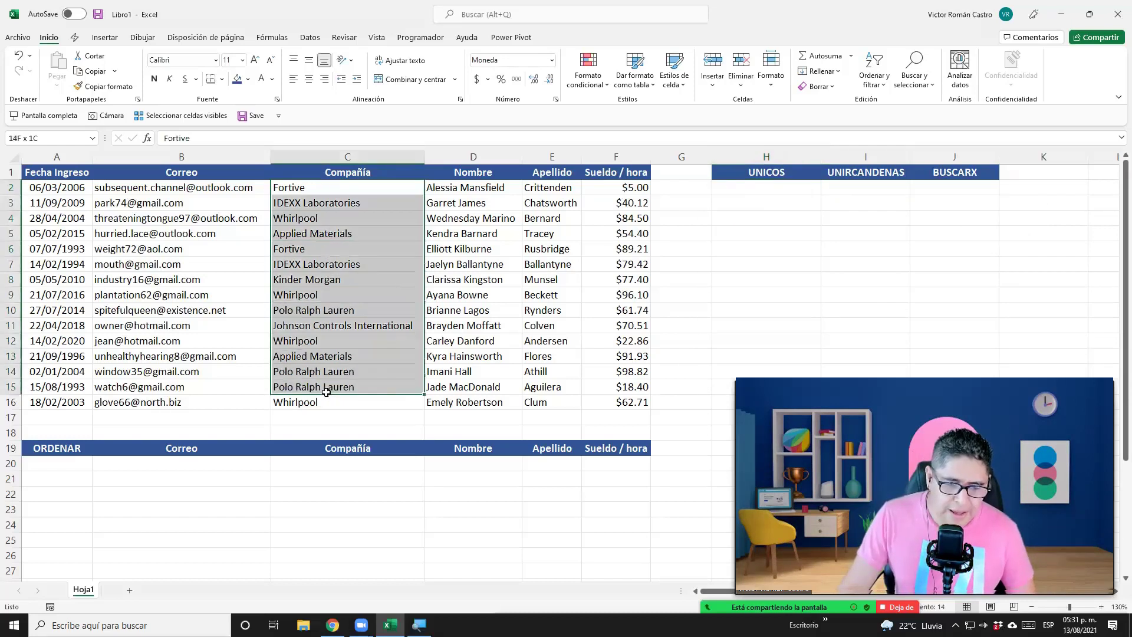
pyautogui.click(758, 186)
pyautogui.write('=')
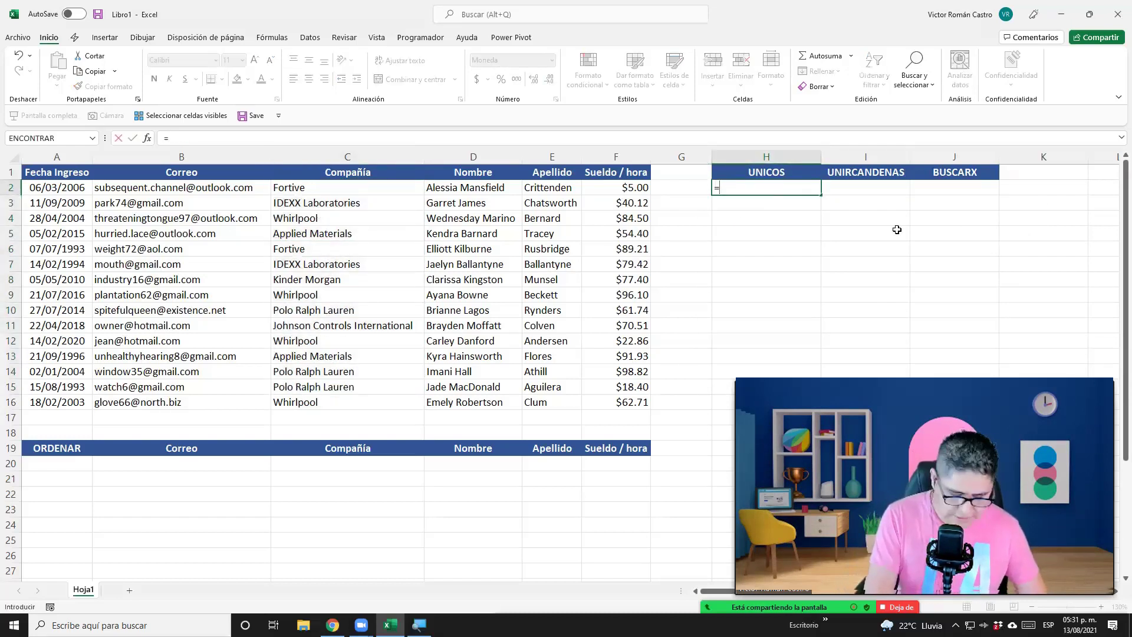
pyautogui.write('unico')
pyautogui.press('Down')
pyautogui.press('Tab')
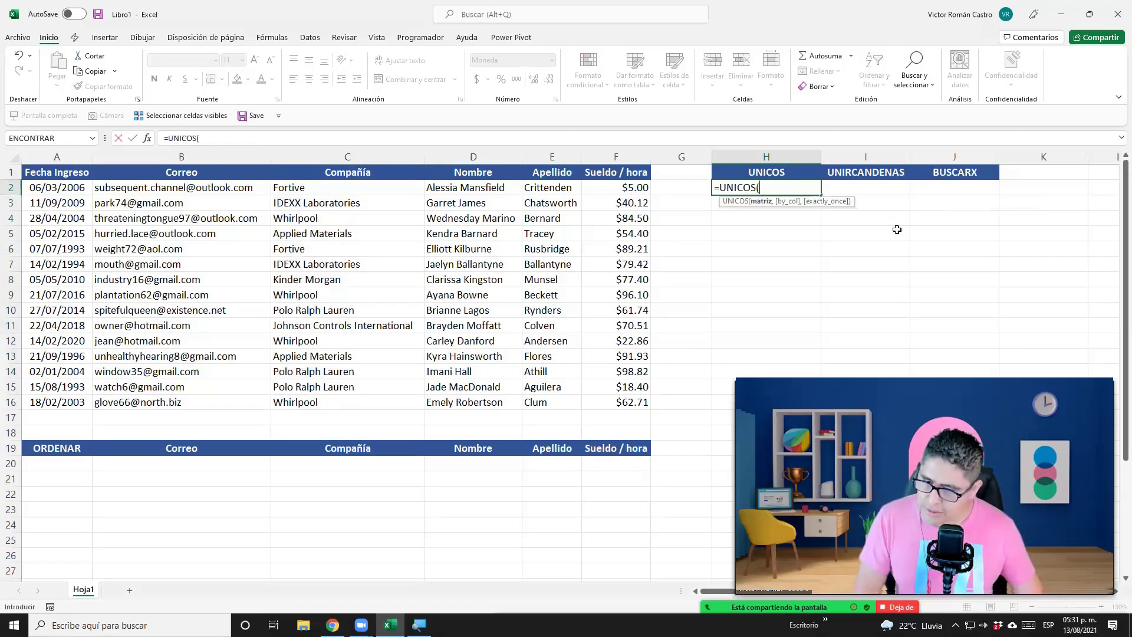
pyautogui.press('Left')
pyautogui.press('Left')
pyautogui.press('Left')
pyautogui.press('Left')
pyautogui.press('Left')
pyautogui.hotkey('ctrl', 'shift', 'Down')
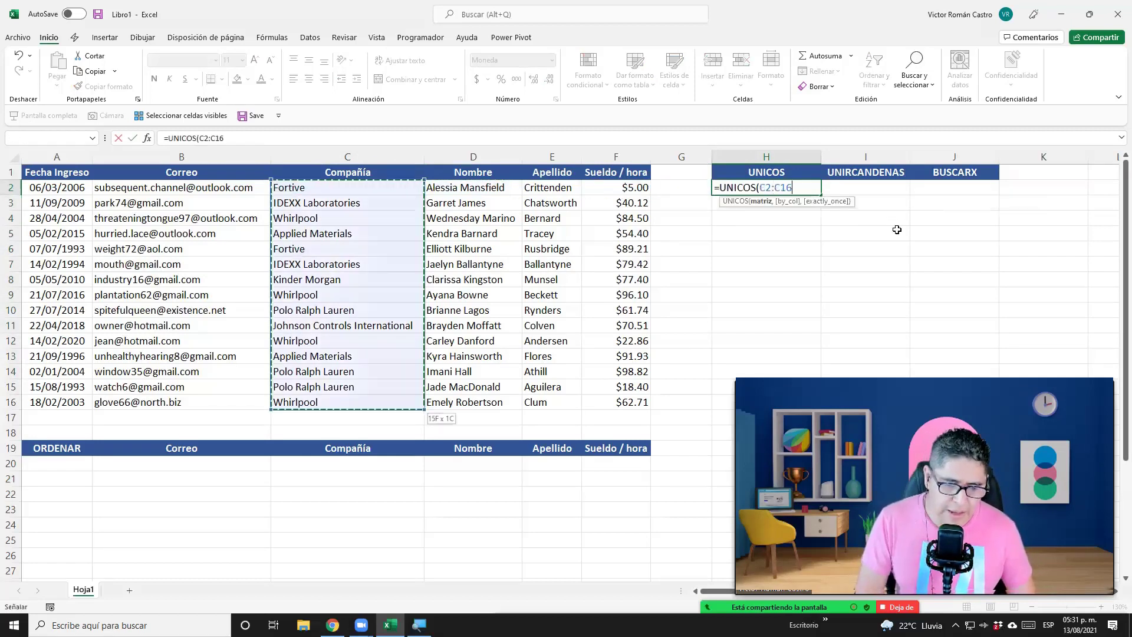
pyautogui.write(')')
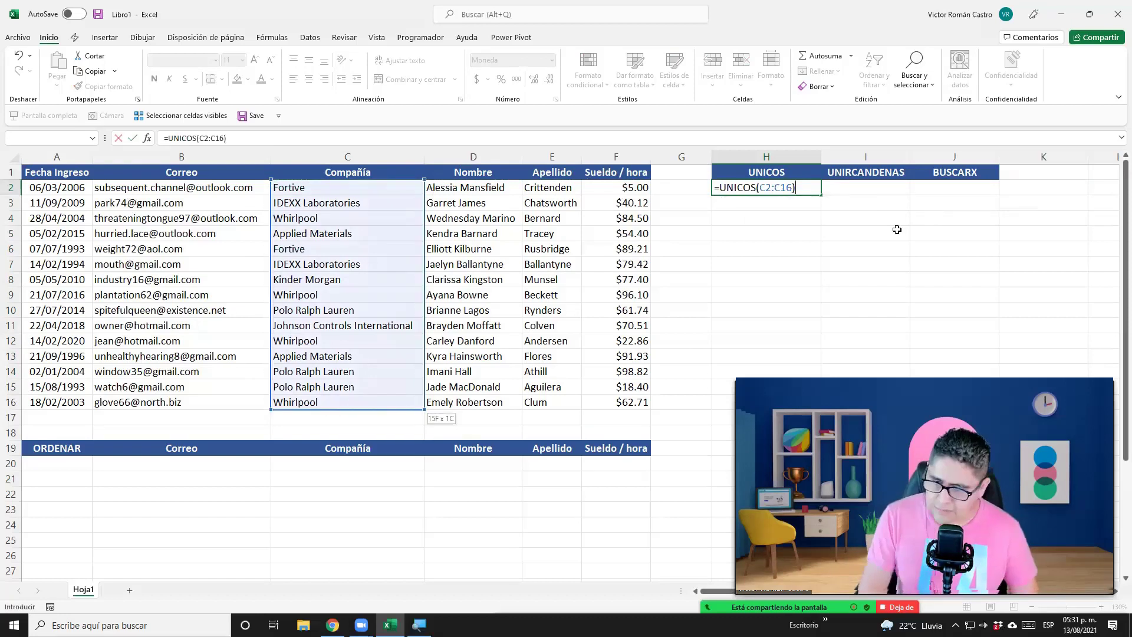
pyautogui.hotkey('ctrl', 'Return')
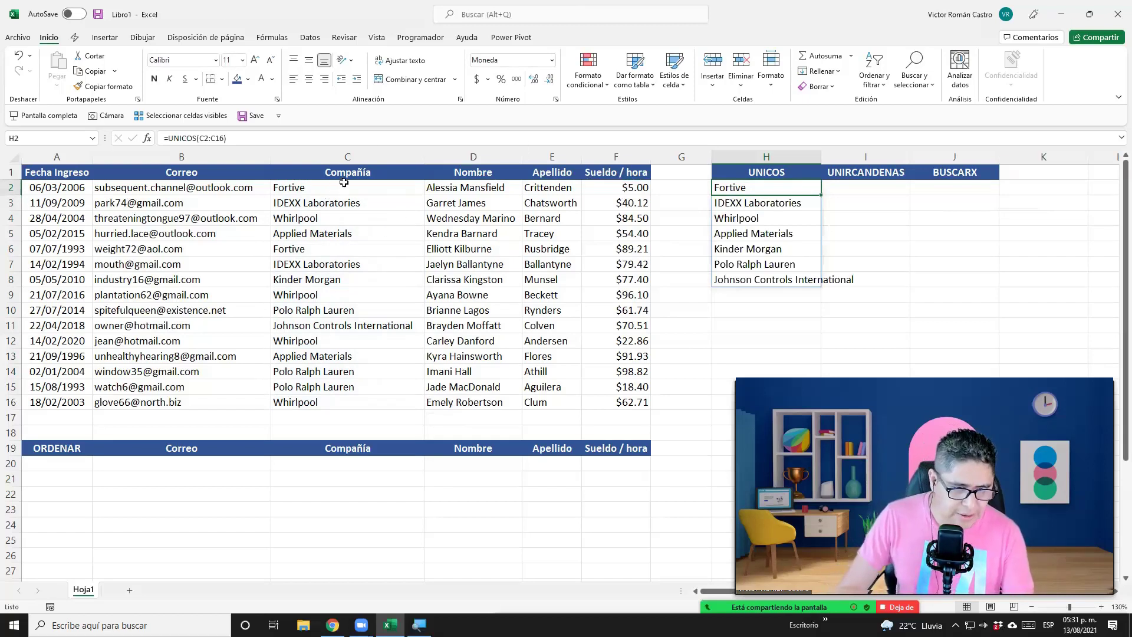
# Autofit column H to Johnson Controls International and check the =UNICOS(C2:C16) formula in H2
pyautogui.doubleClick(821, 156)
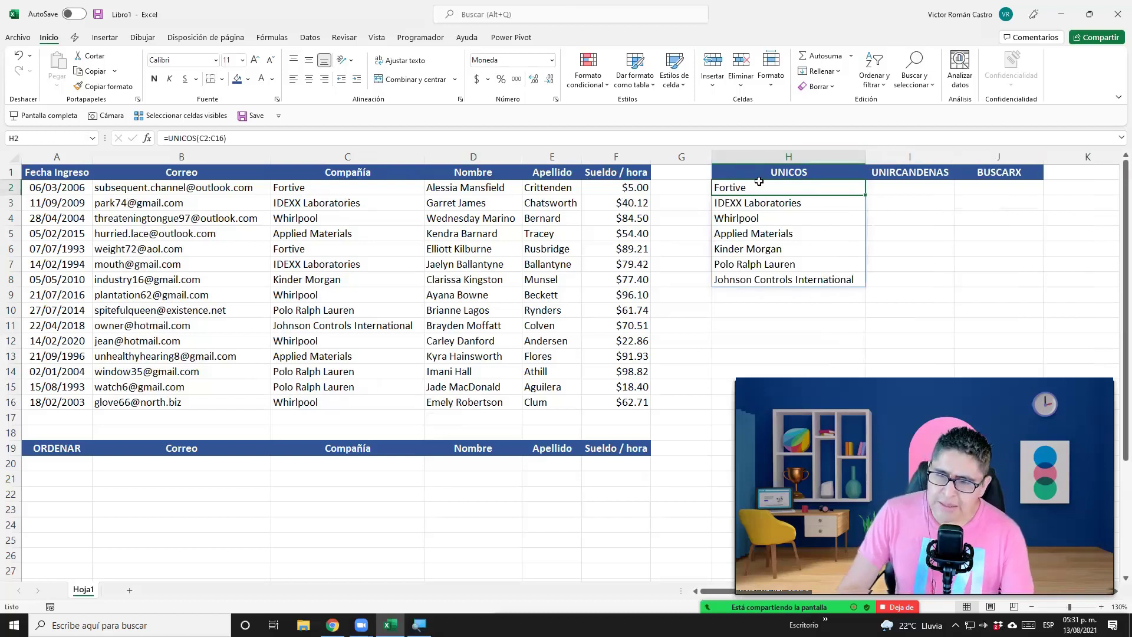
pyautogui.moveTo(770, 189); pyautogui.dragTo(784, 280)
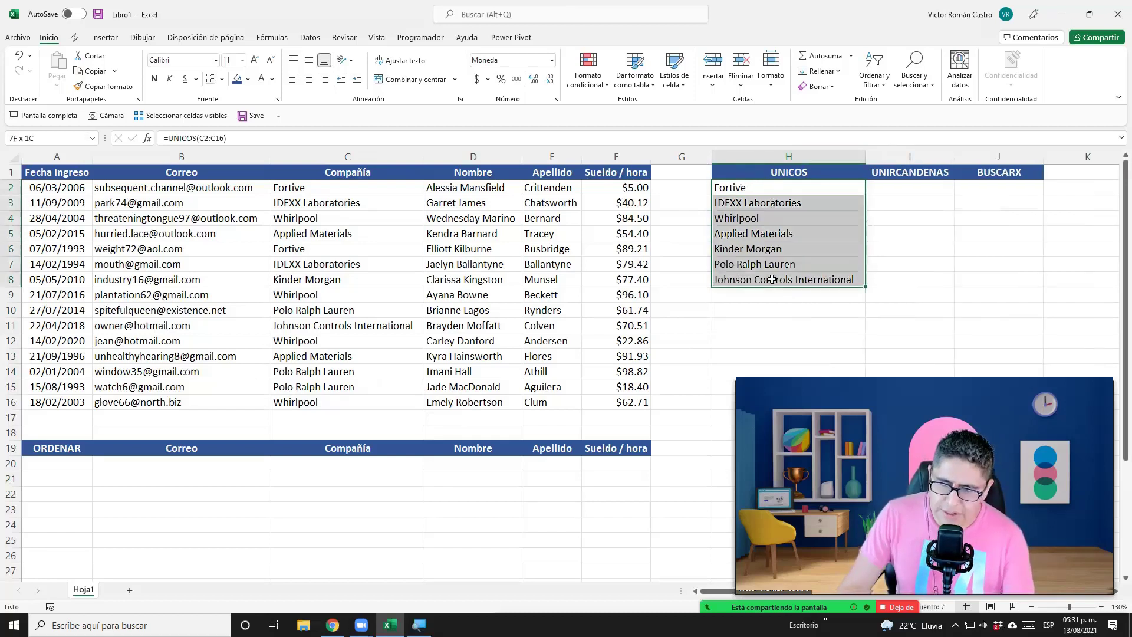
pyautogui.click(893, 198)
pyautogui.click(897, 188)
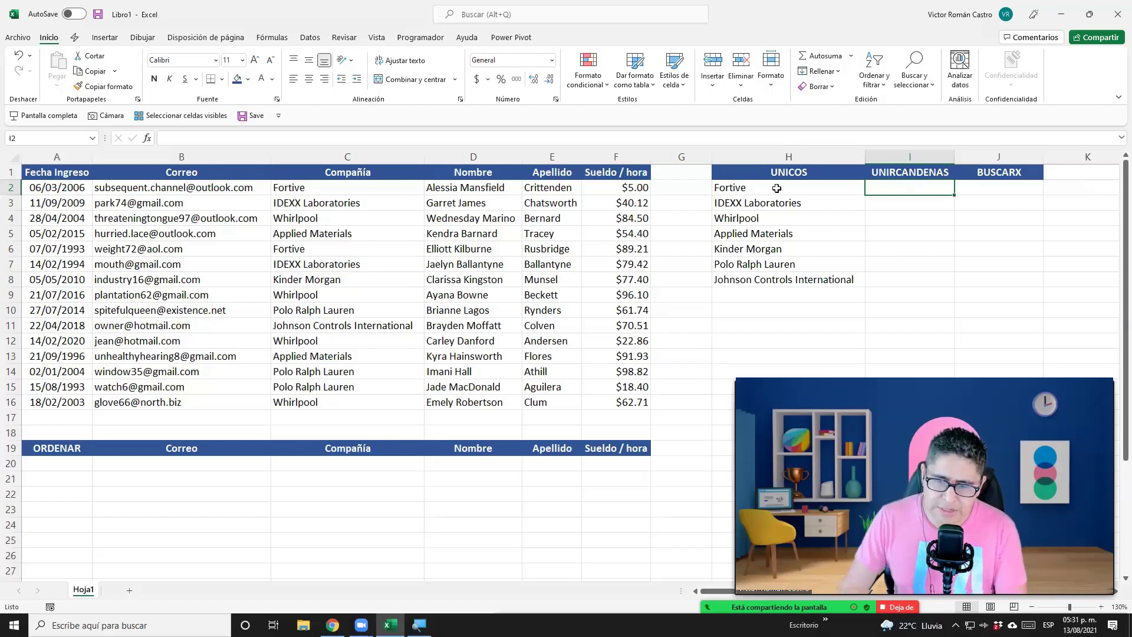
pyautogui.click(811, 186)
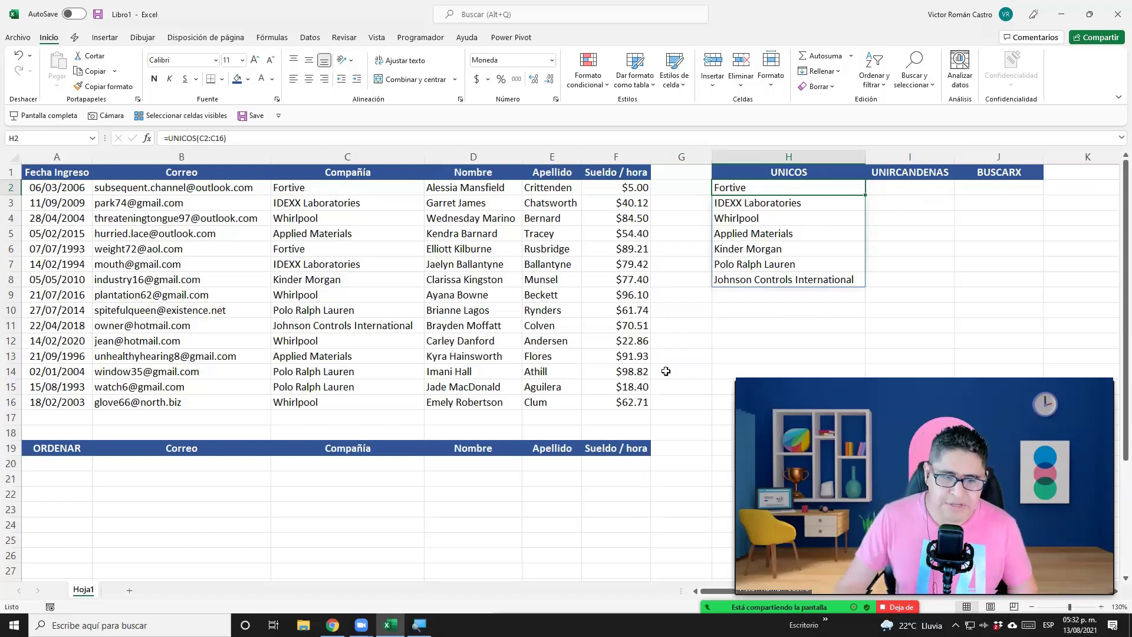
# Create a new conditional formatting rule on C2:C16 for único (unique) values
pyautogui.moveTo(363, 188); pyautogui.dragTo(353, 402)
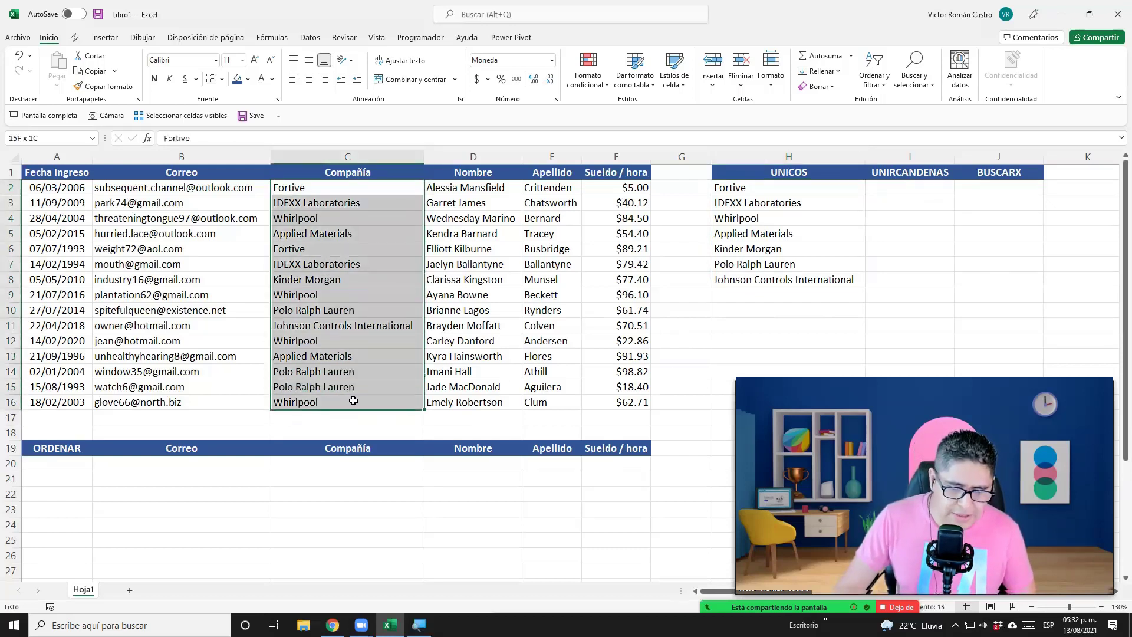
pyautogui.click(587, 65)
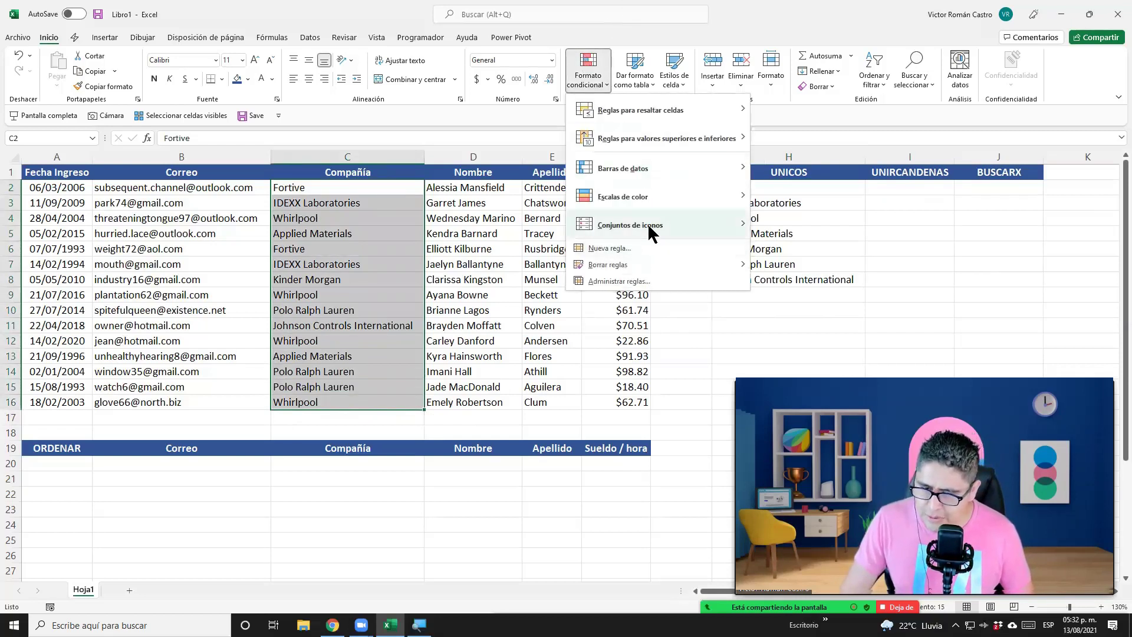
pyautogui.moveTo(630, 224)
pyautogui.click(646, 244)
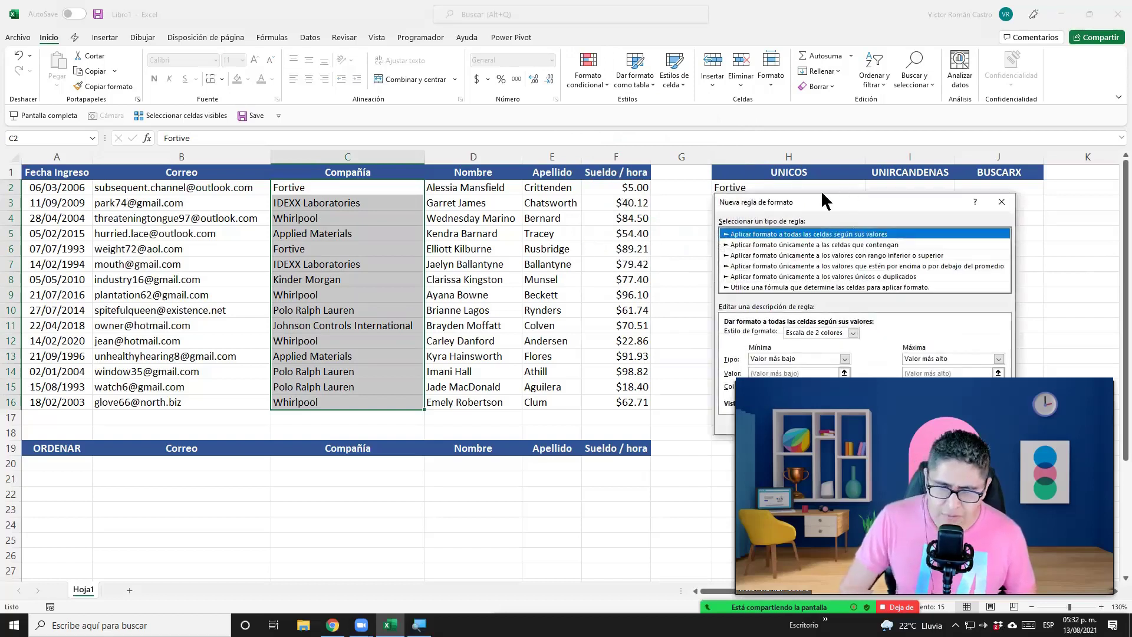
pyautogui.moveTo(844, 206); pyautogui.dragTo(430, 135)
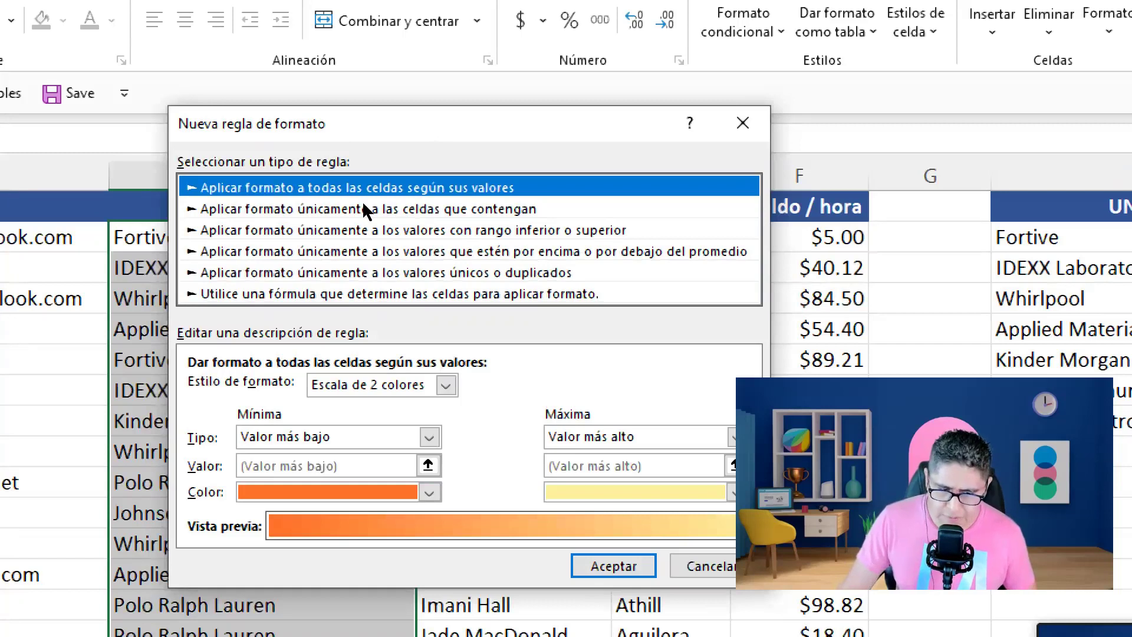
pyautogui.press('Down')
pyautogui.press('Down')
pyautogui.press('Down')
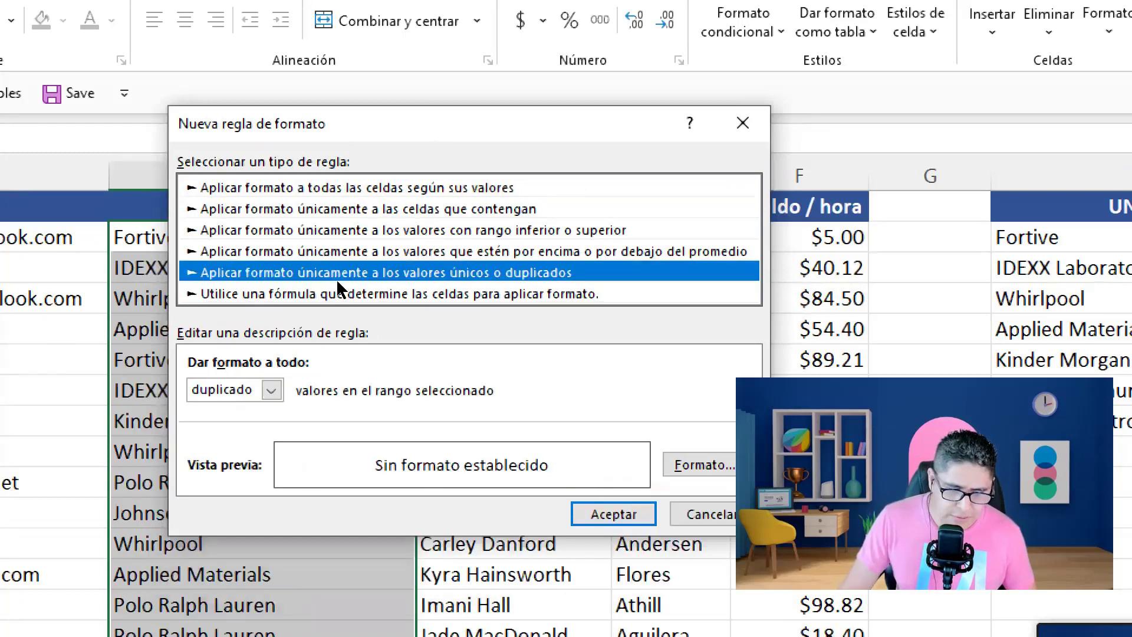
pyautogui.press('Tab')
pyautogui.hotkey('alt', 'Down')
pyautogui.press('Down')
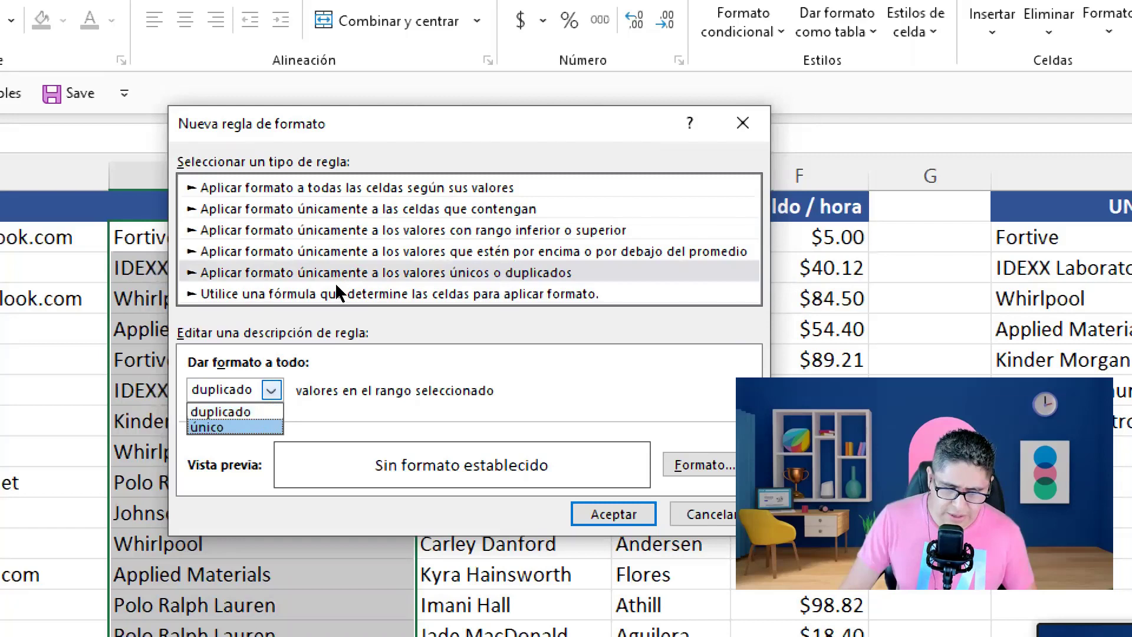
pyautogui.press('Return')
# Give the unique-values rule an orange fill and confirm it
pyautogui.hotkey('alt', 'f')
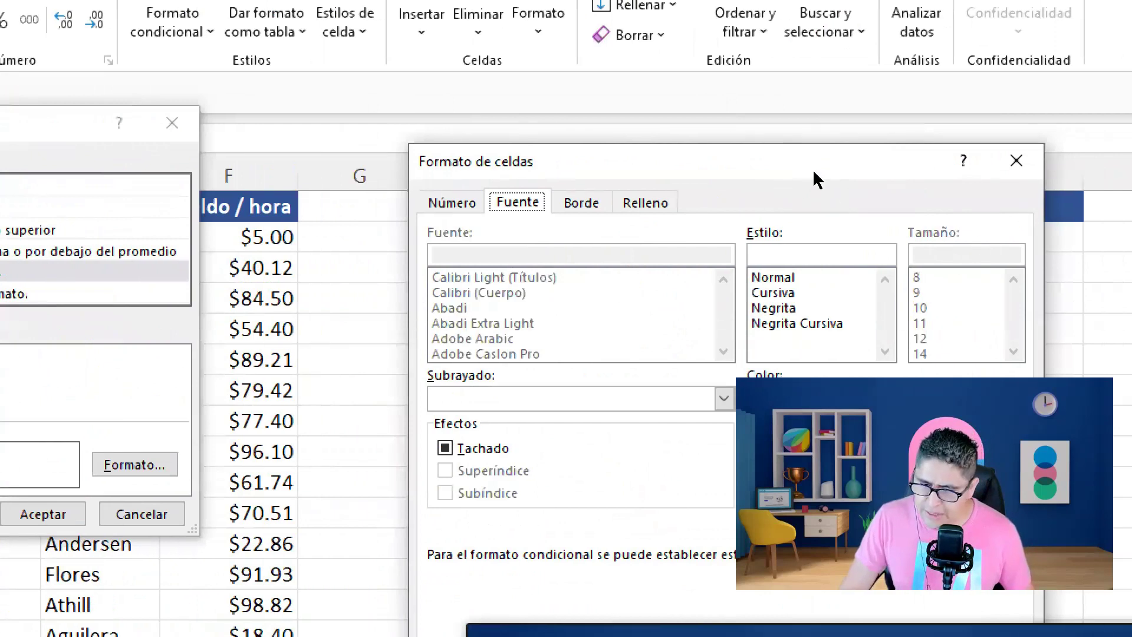
pyautogui.hotkey('ctrl', 'Tab')
pyautogui.hotkey('ctrl', 'Tab')
pyautogui.press('Left')
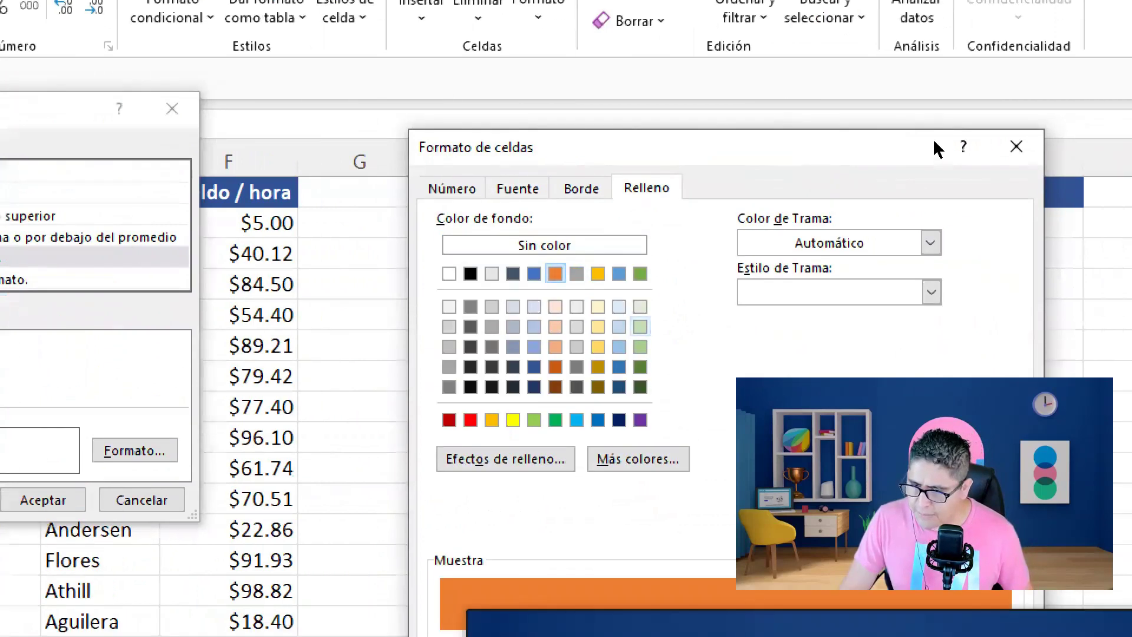
pyautogui.click(931, 292)
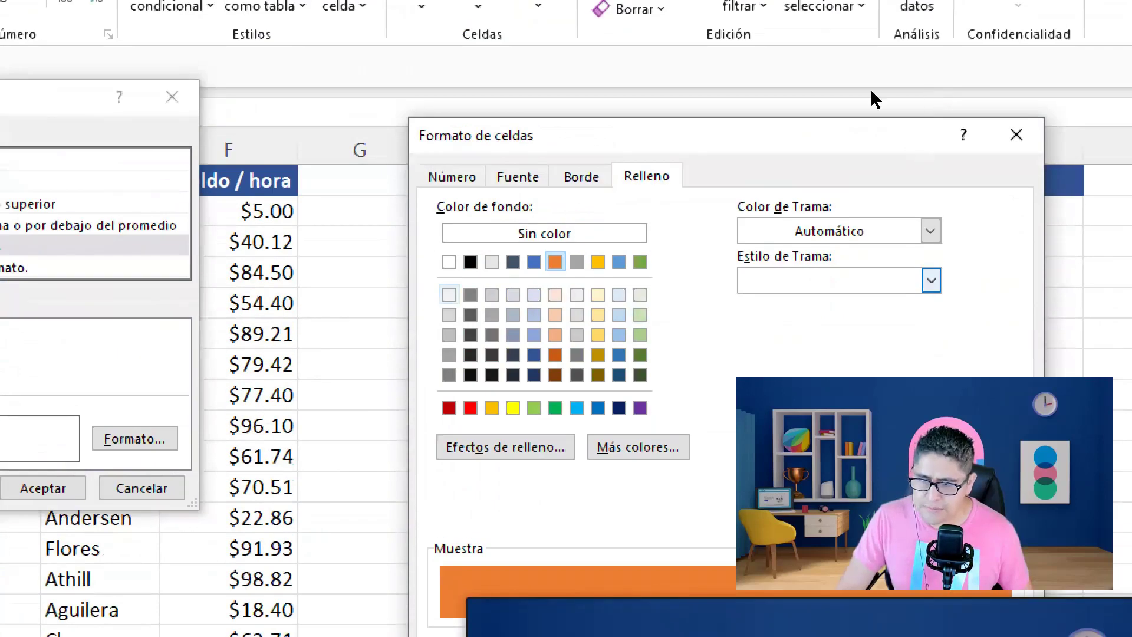
pyautogui.moveTo(871, 135); pyautogui.dragTo(781, 28)
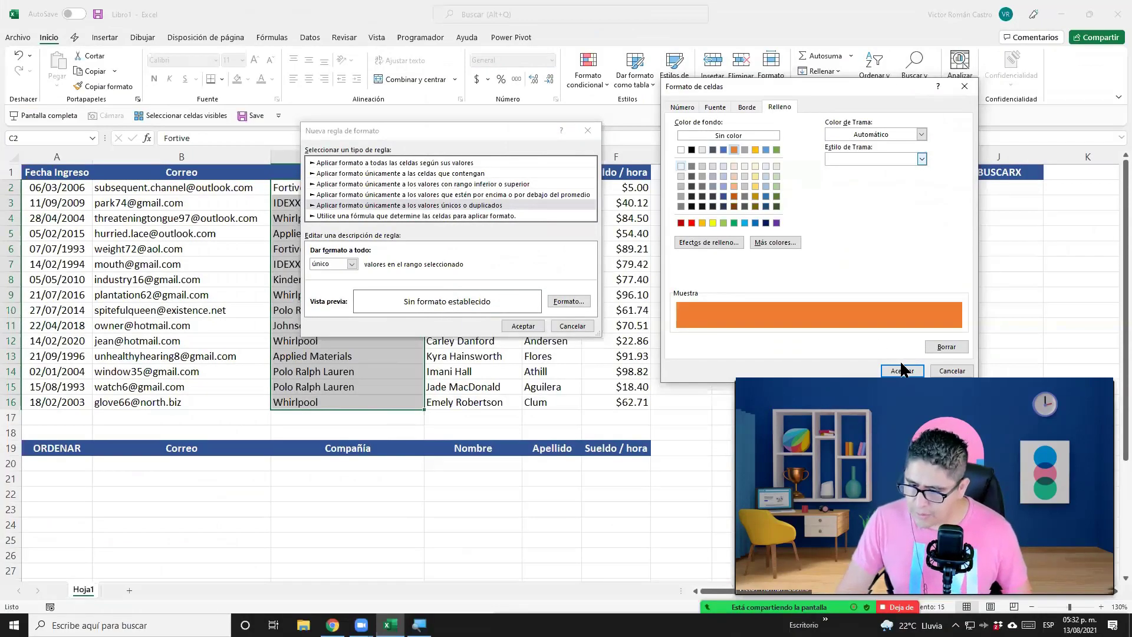
pyautogui.click(902, 371)
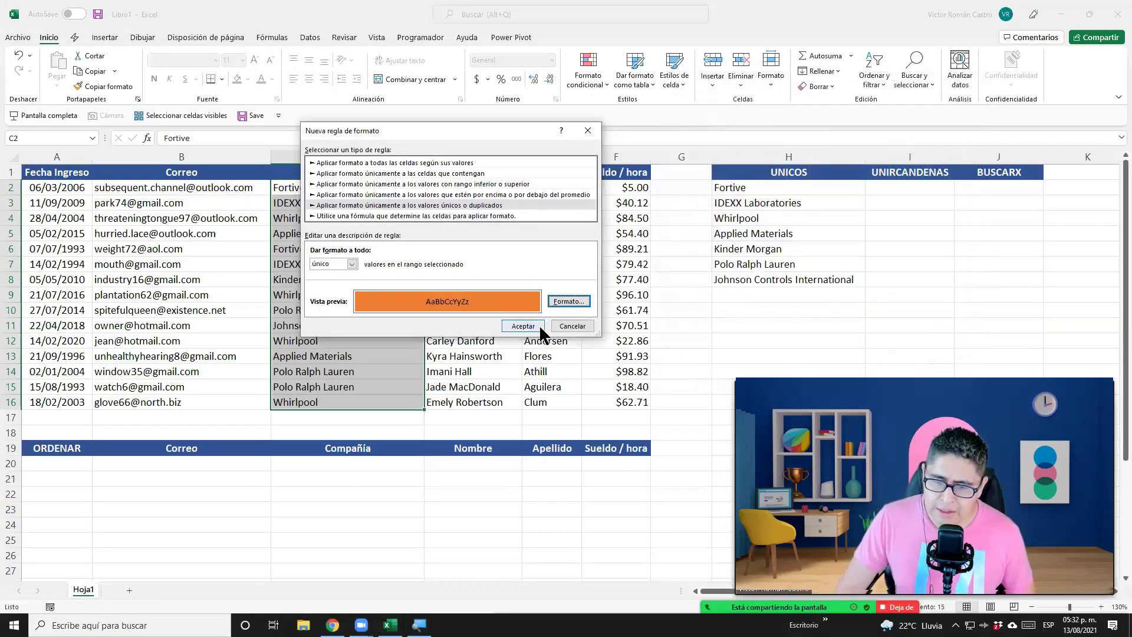
pyautogui.click(523, 326)
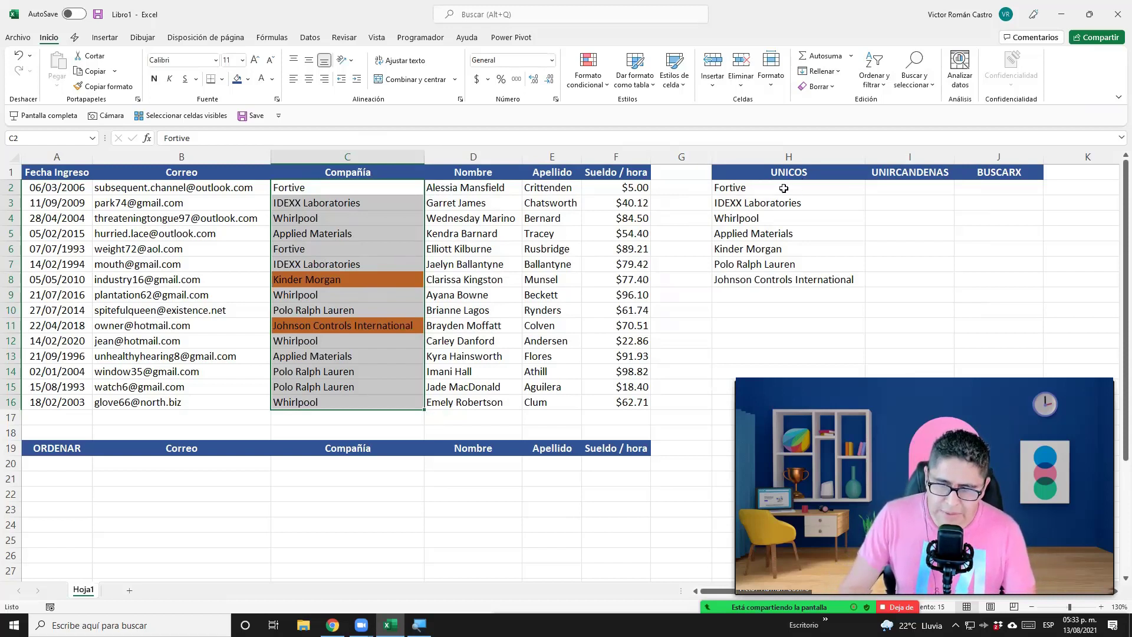
# Compare the UNICOS list with Kinder Morgan, Johnson Controls International and the repeated IDEXX Laboratories
pyautogui.moveTo(783, 188); pyautogui.dragTo(788, 279)
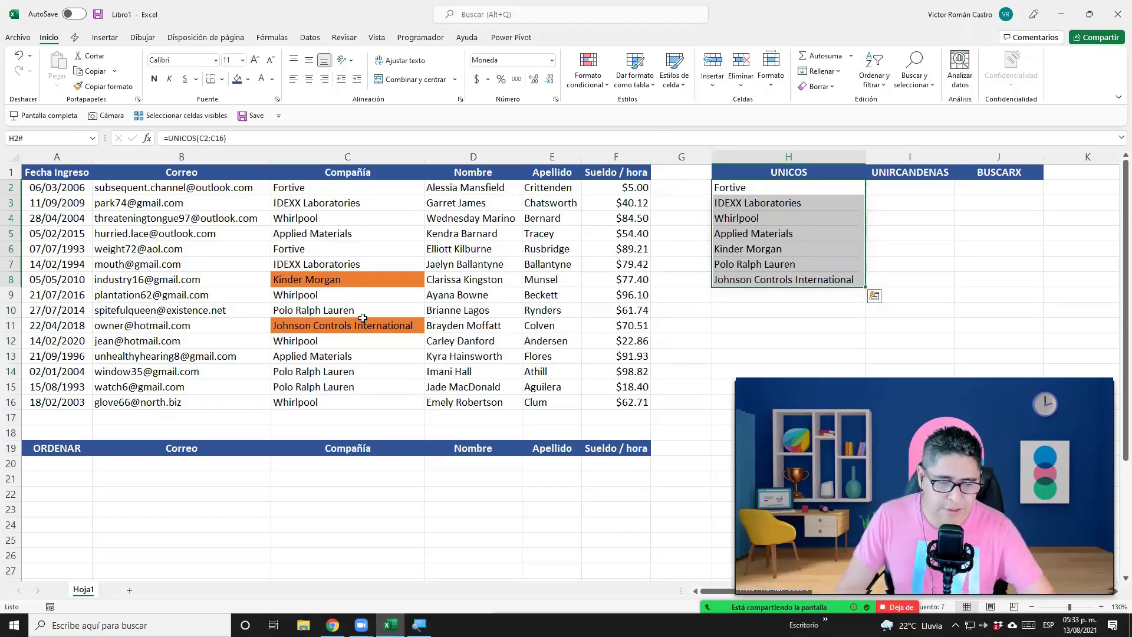
pyautogui.click(391, 280)
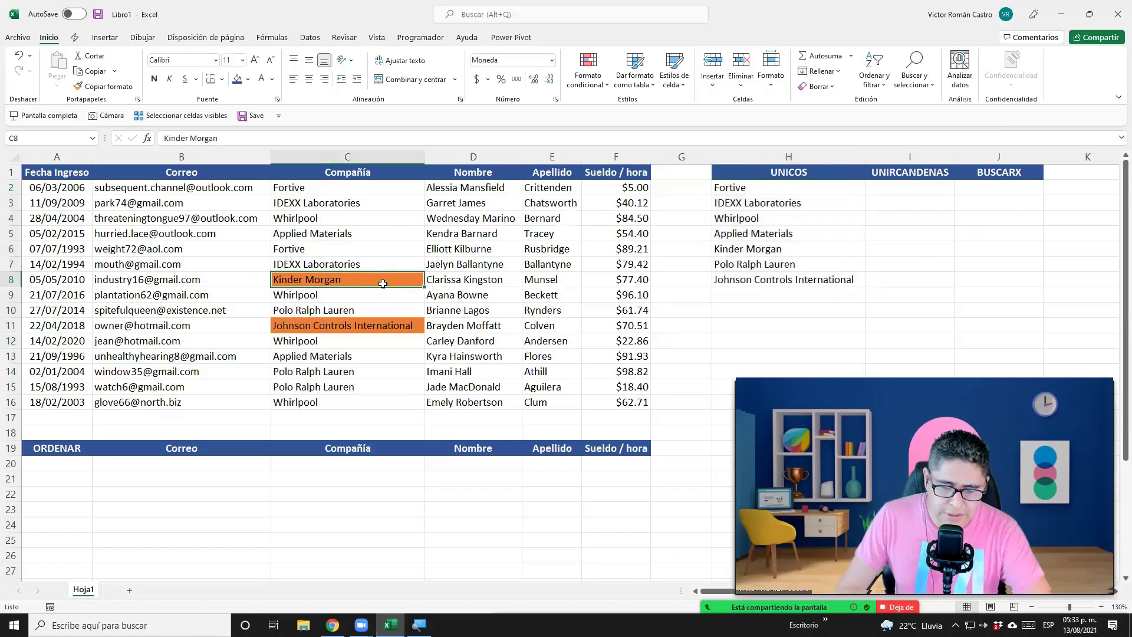
pyautogui.keyDown('ctrl'); pyautogui.click(392, 326); pyautogui.keyUp('ctrl')
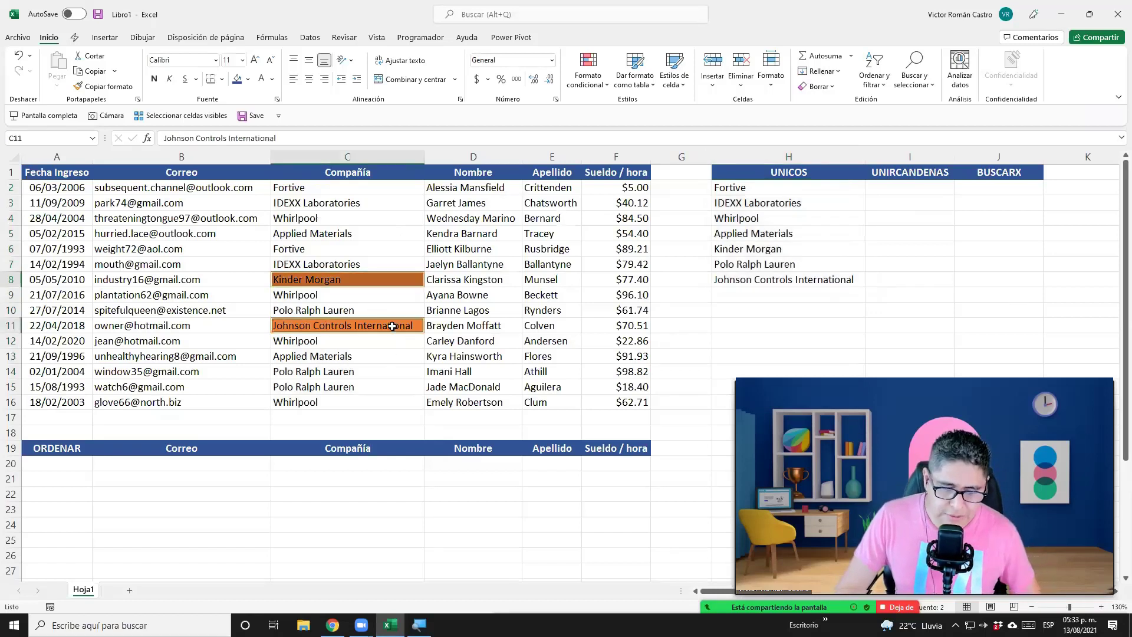
pyautogui.click(759, 192)
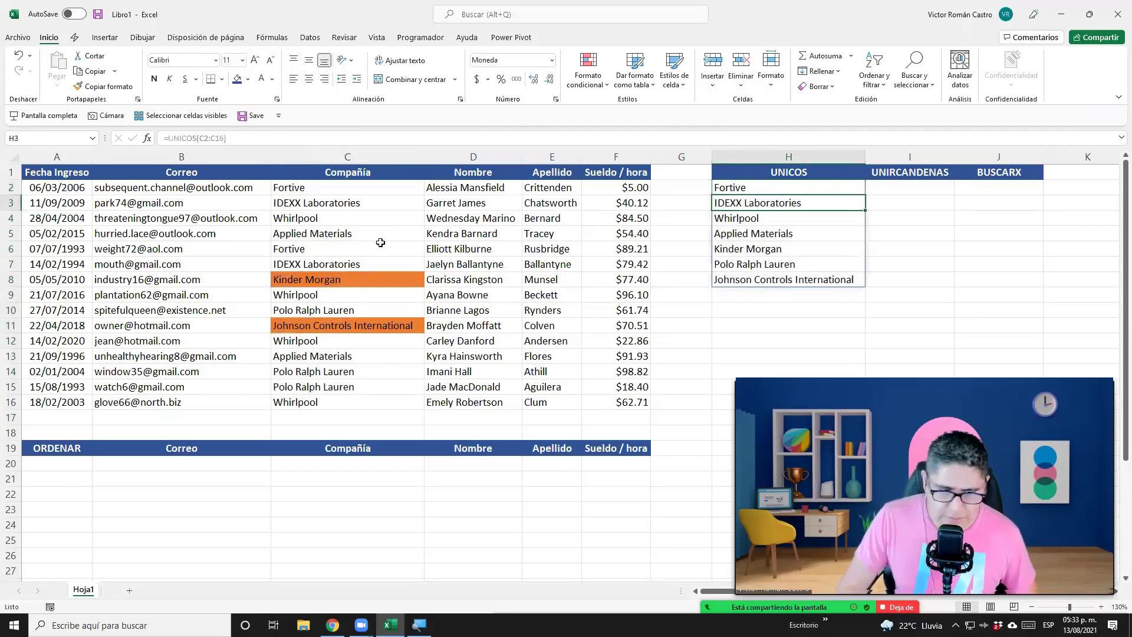
pyautogui.click(369, 205)
pyautogui.keyDown('ctrl'); pyautogui.click(371, 264); pyautogui.keyUp('ctrl')
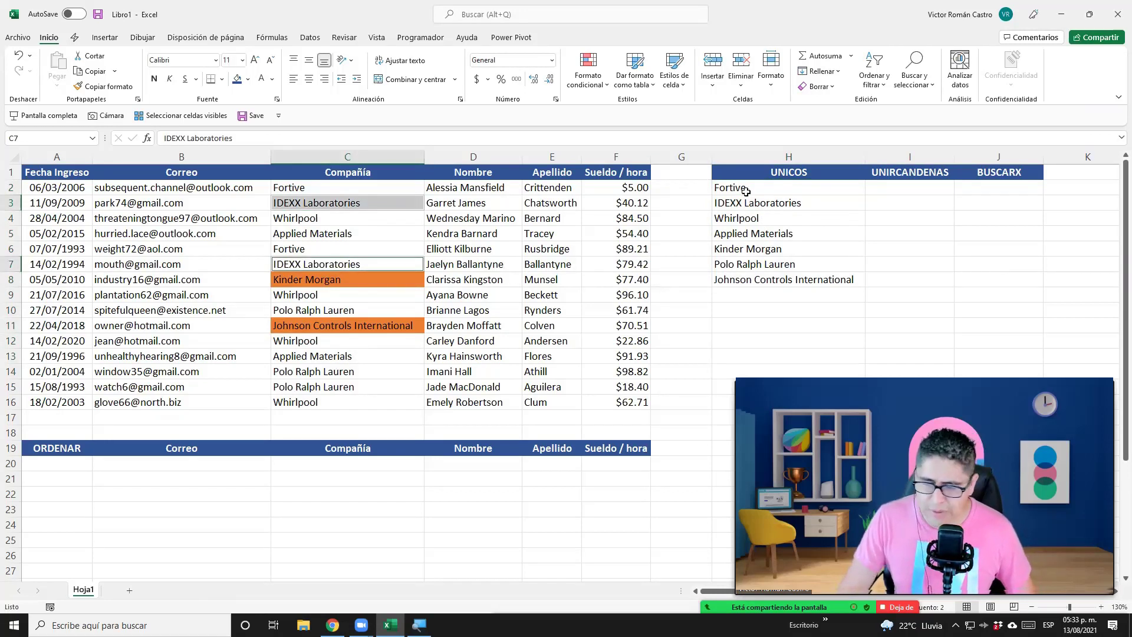
# Select the UNICOS results H2:H8 and open the conditional formatting rules manager
pyautogui.moveTo(771, 178); pyautogui.dragTo(775, 281)
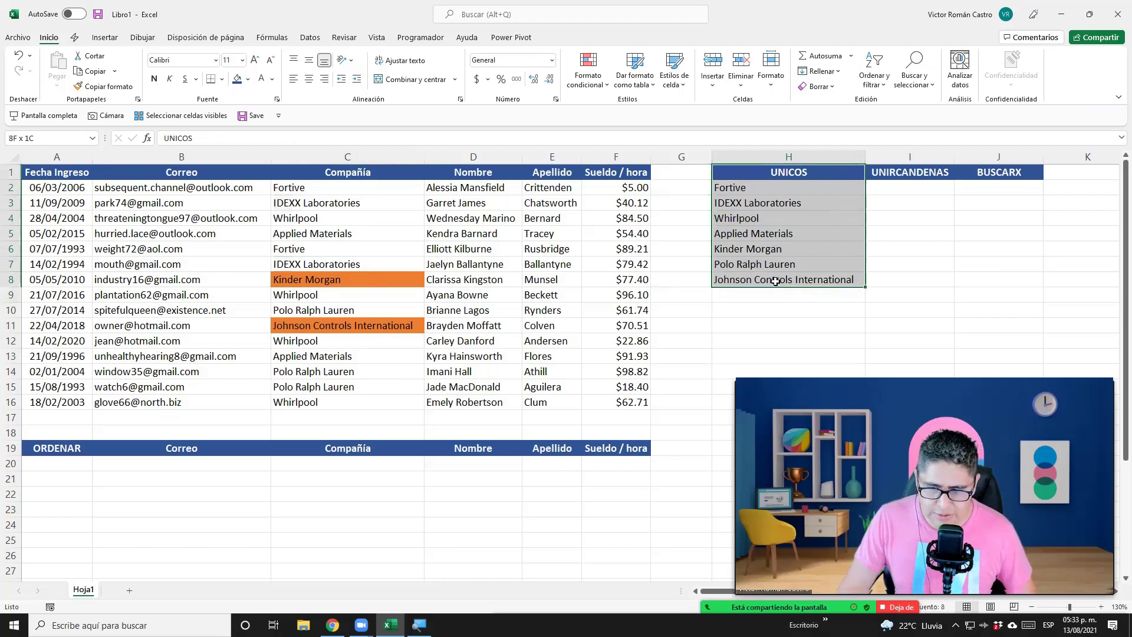
pyautogui.moveTo(774, 241); pyautogui.dragTo(769, 187)
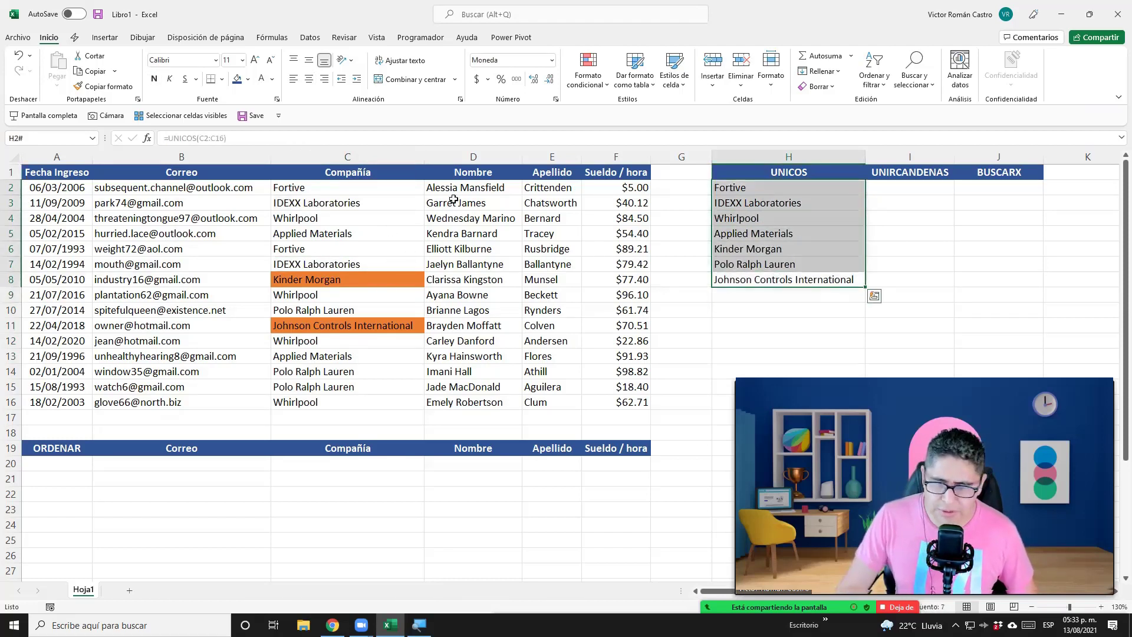
pyautogui.click(588, 68)
pyautogui.click(611, 284)
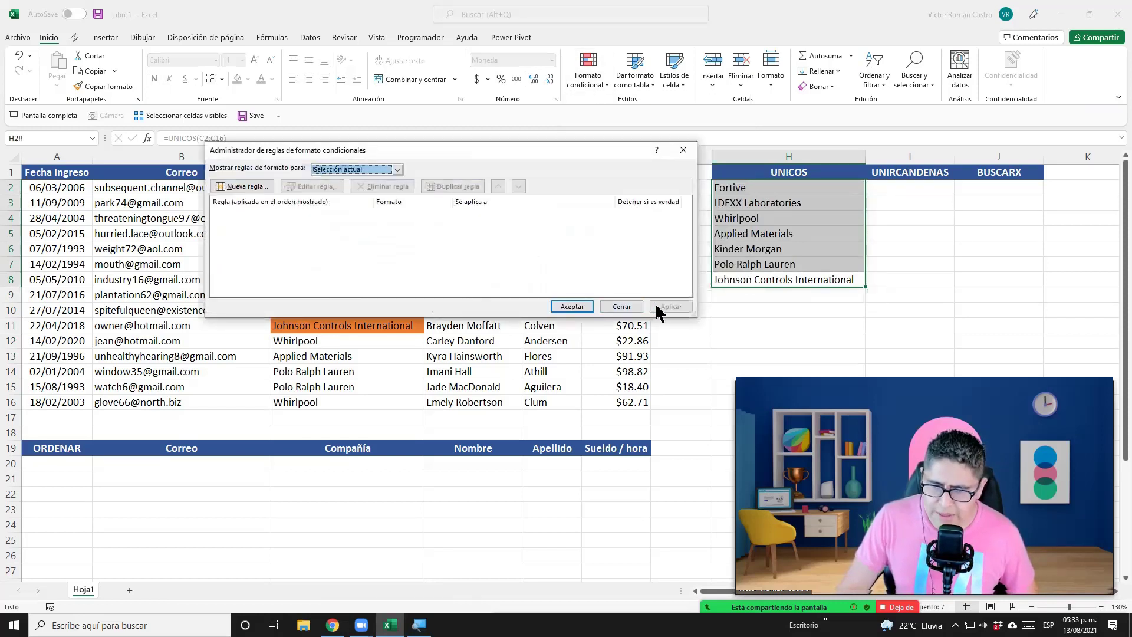
# Delete the unique-values highlight rule for C2:C16 in the rules manager
pyautogui.click(621, 306)
pyautogui.moveTo(364, 187); pyautogui.dragTo(367, 396)
pyautogui.click(586, 76)
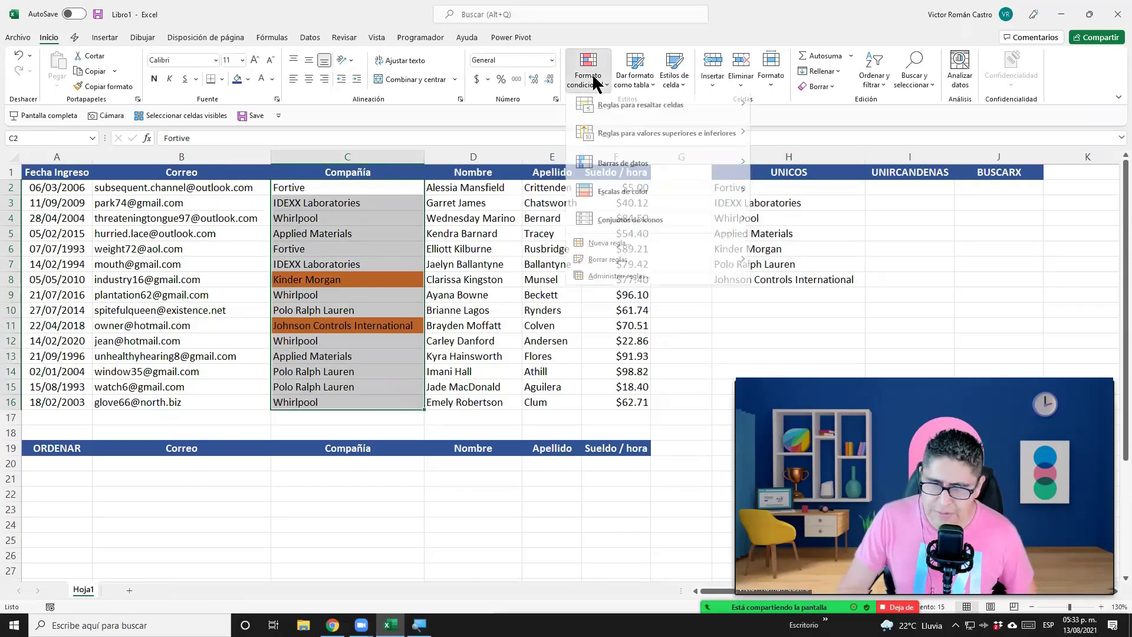
pyautogui.click(607, 281)
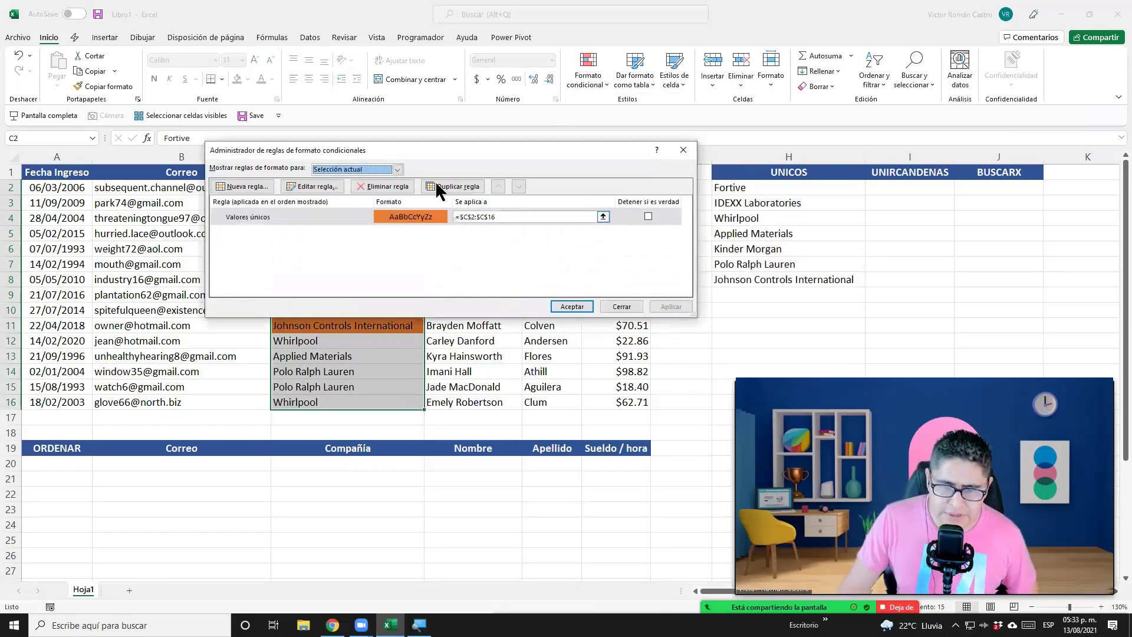
pyautogui.click(383, 186)
pyautogui.click(572, 306)
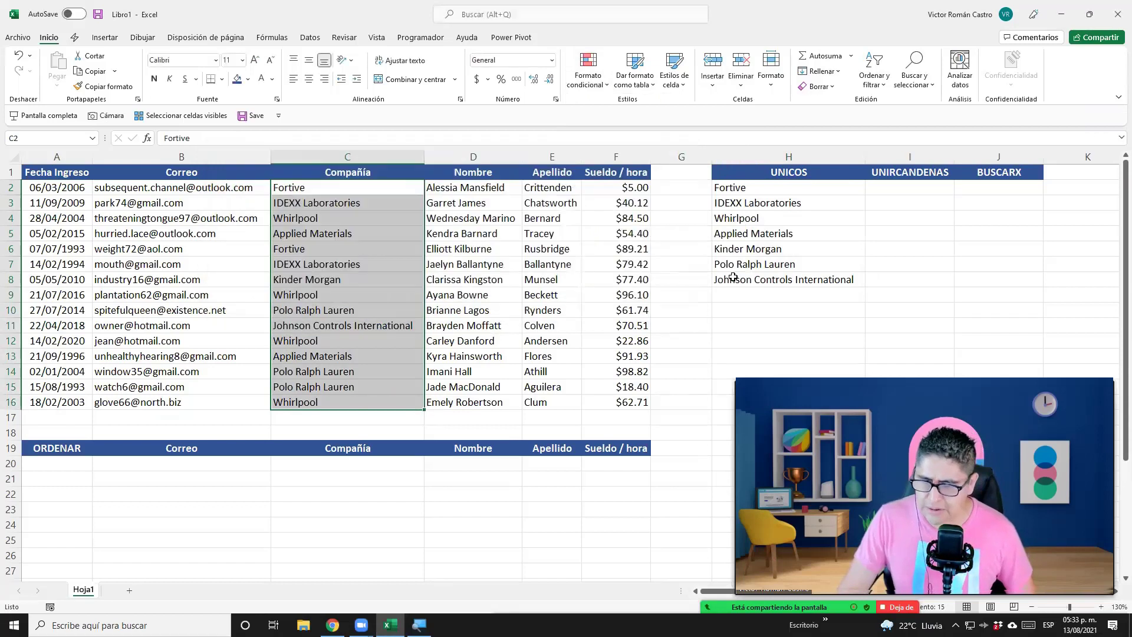
pyautogui.click(825, 188)
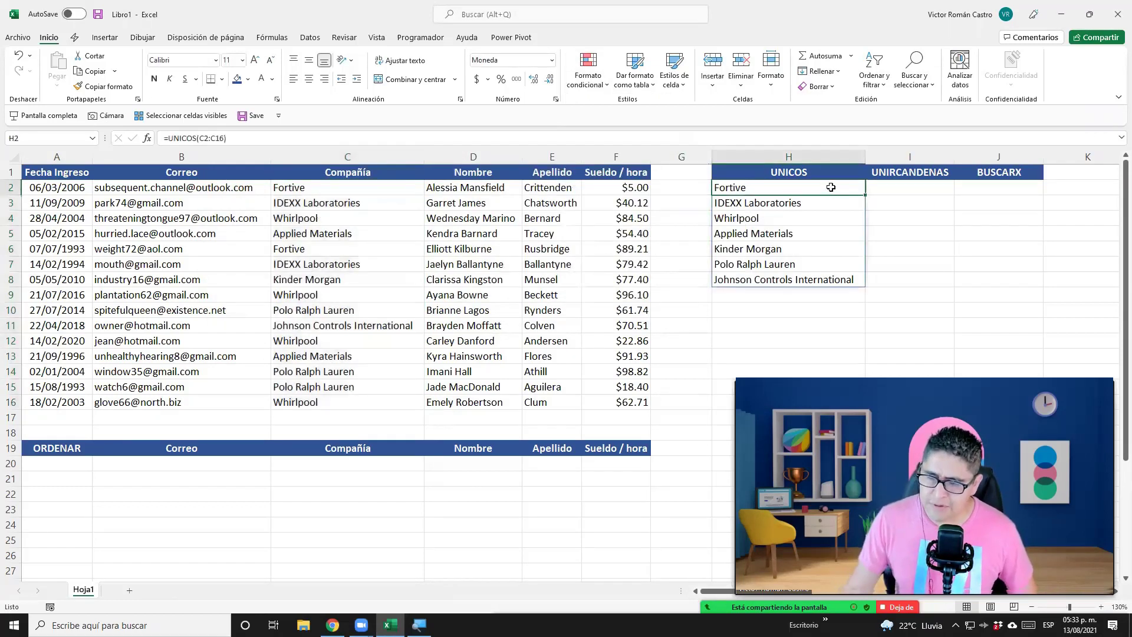
pyautogui.press('Right')
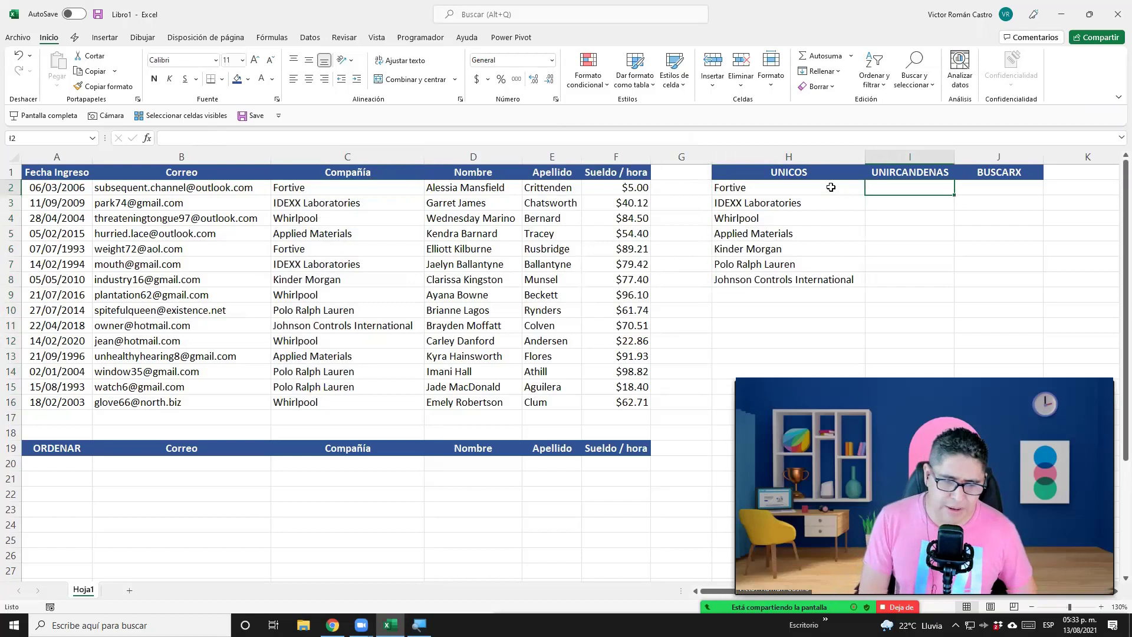